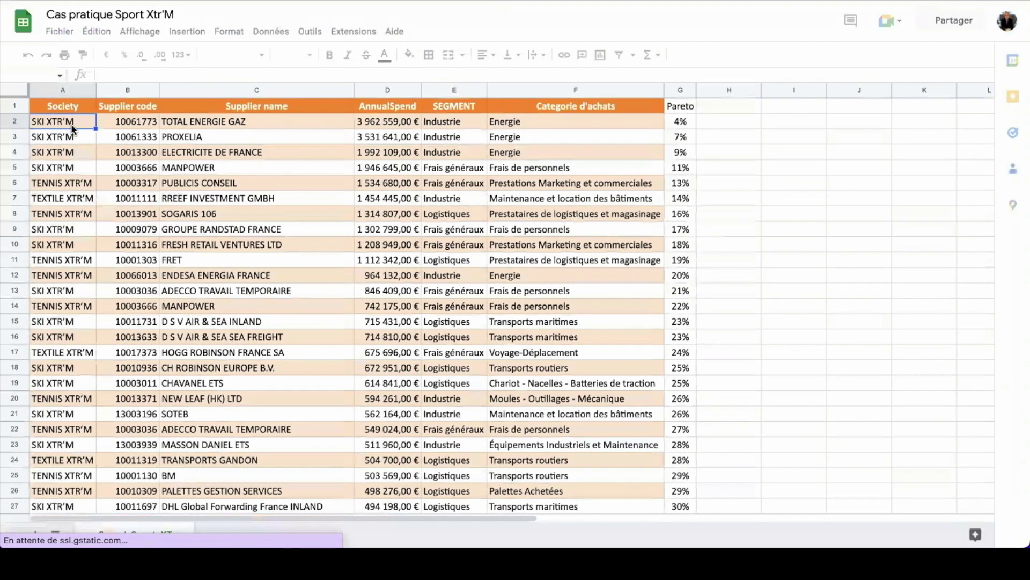
# Examine the supplier spend sheet's columns for company, supplier code, supplier name, annual spend, segment and purchasing category.
pyautogui.click(77, 309)
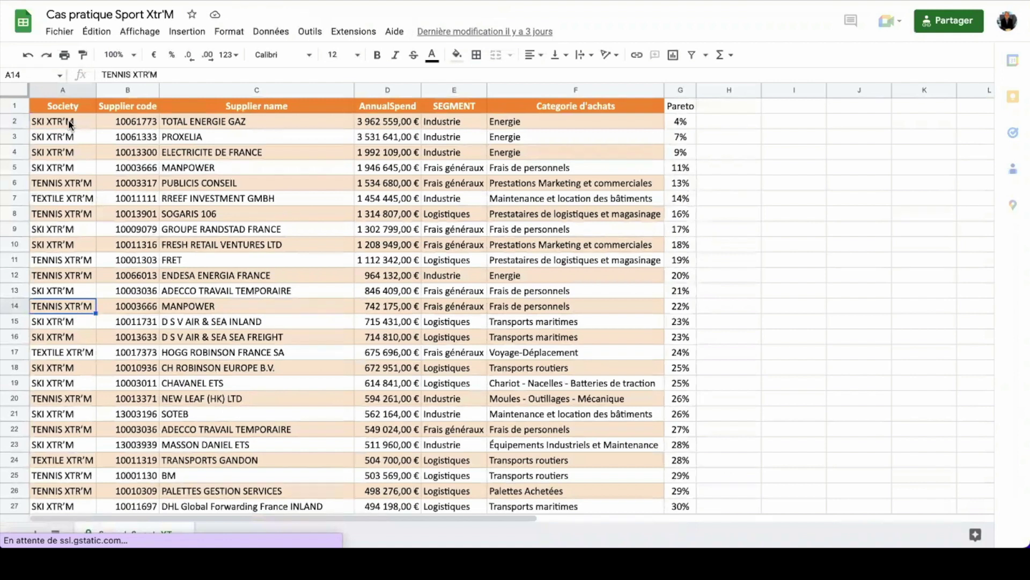
pyautogui.click(137, 123)
pyautogui.click(132, 280)
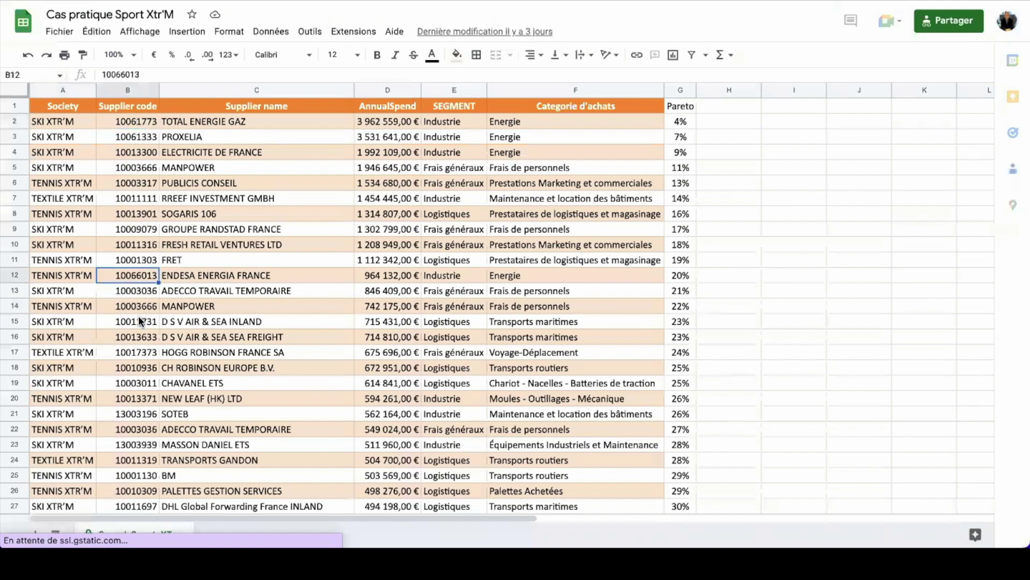
pyautogui.click(288, 113)
pyautogui.click(302, 125)
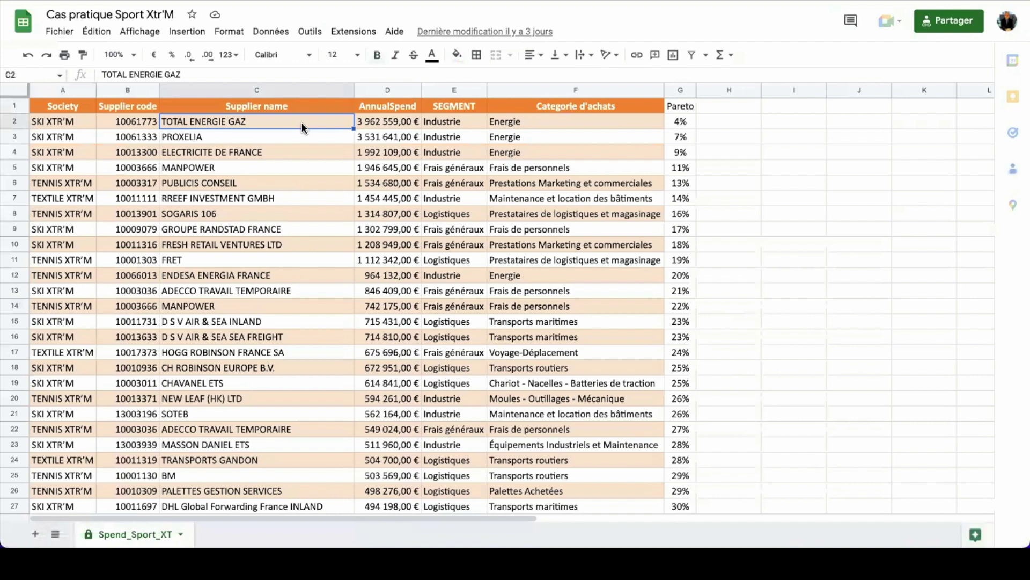
pyautogui.click(403, 123)
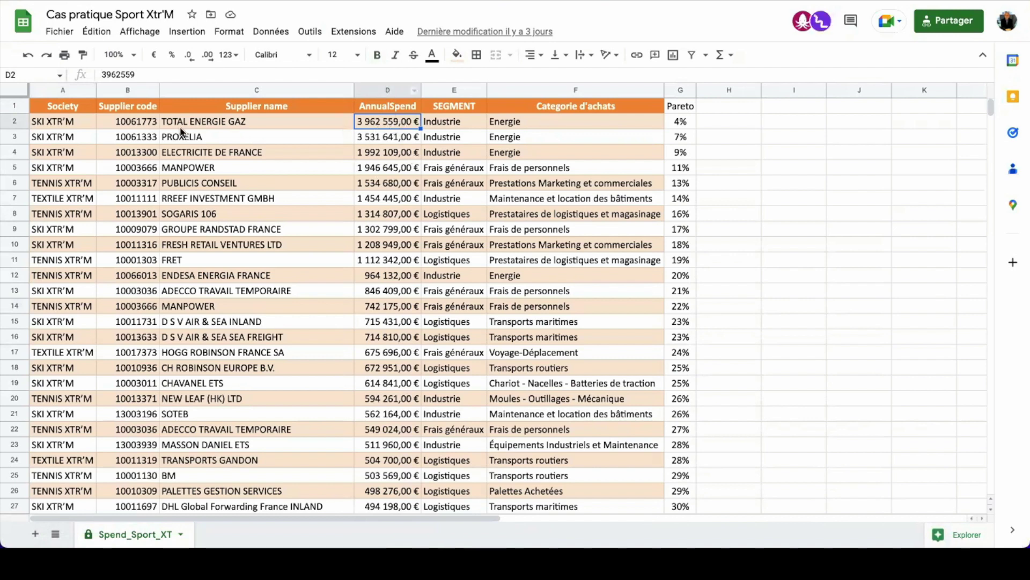
pyautogui.click(465, 126)
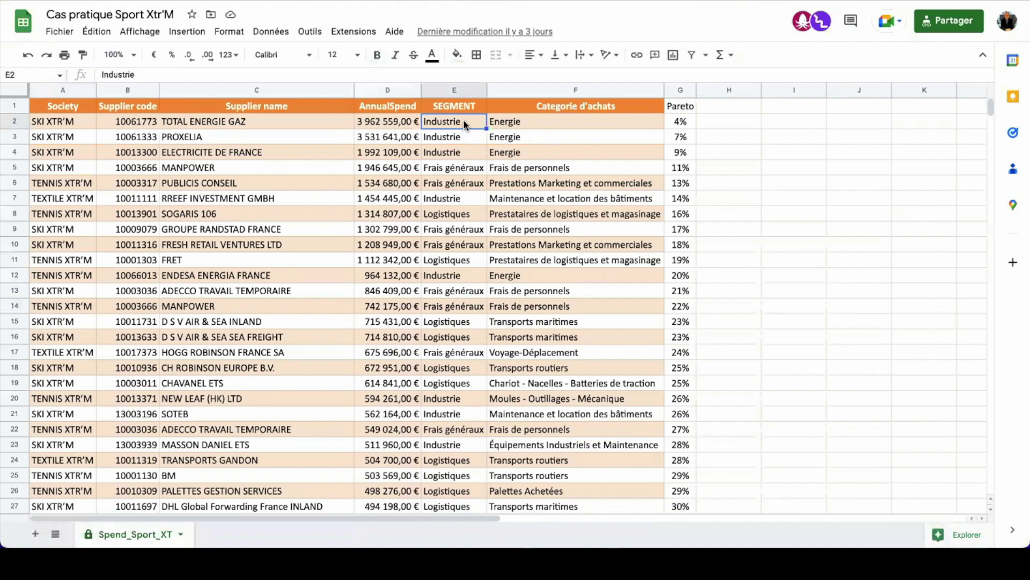
pyautogui.click(320, 119)
pyautogui.click(433, 123)
pyautogui.click(300, 122)
pyautogui.click(432, 122)
pyautogui.click(548, 122)
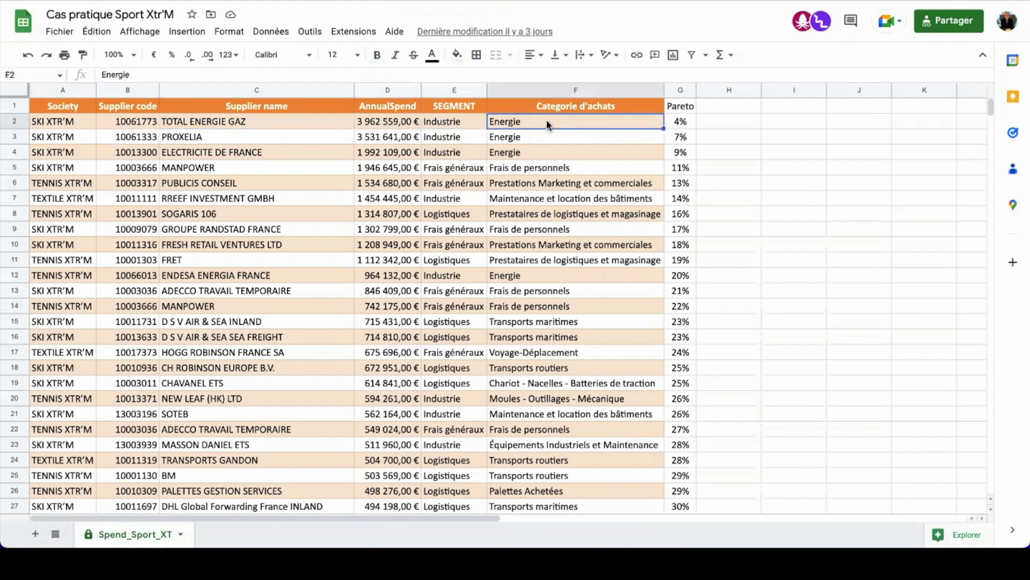
# Review the cumulative percentages in the Pareto column from the first supplier down through the list.
pyautogui.click(688, 120)
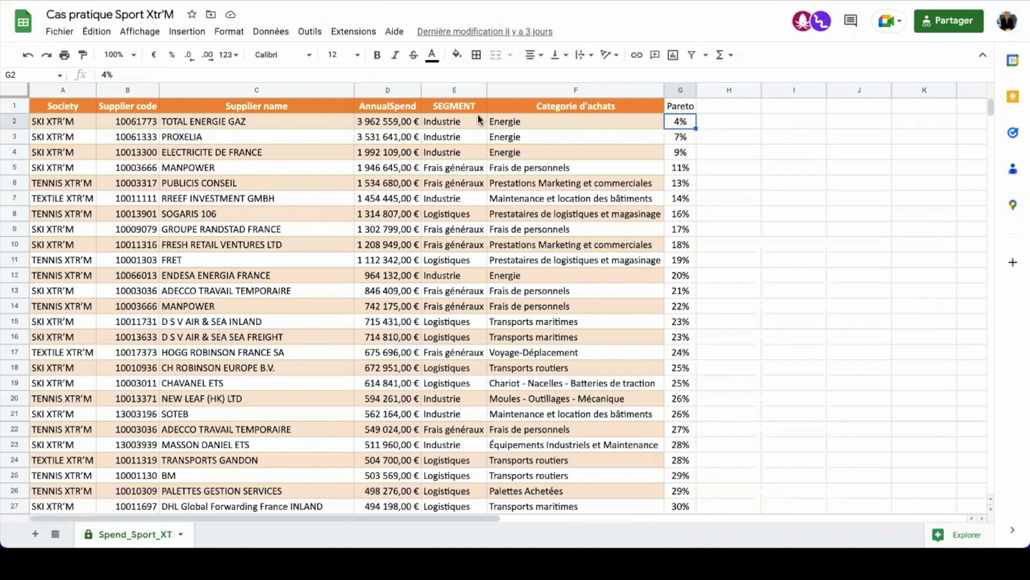
pyautogui.click(684, 137)
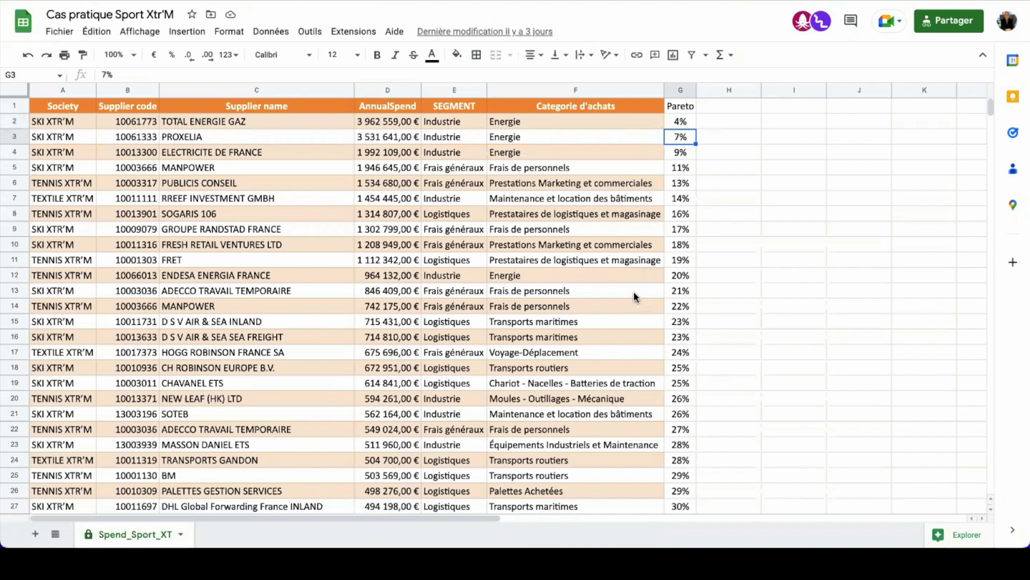
pyautogui.scroll(-15, 635, 297)
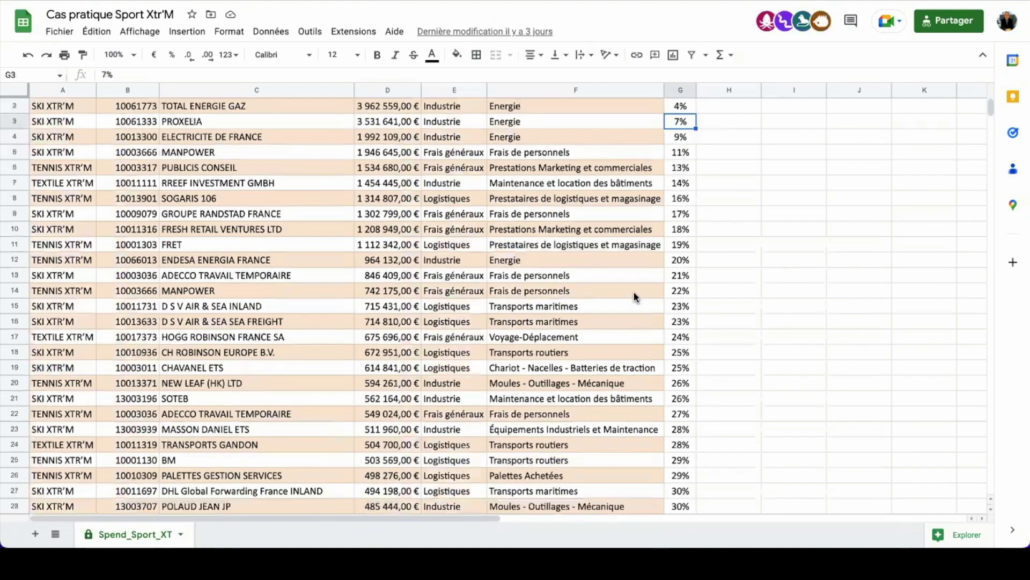
pyautogui.scroll(-20, 635, 297)
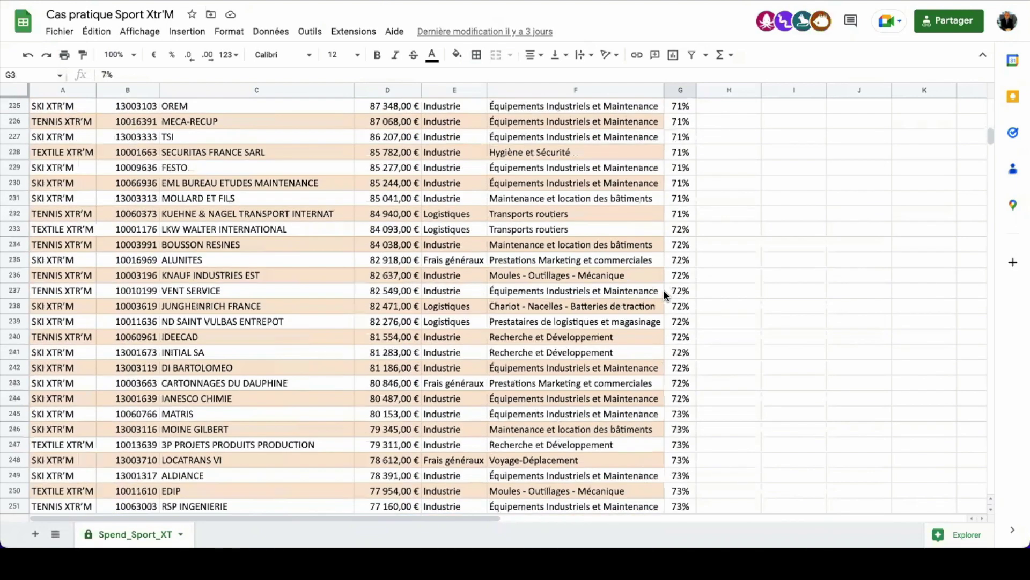
pyautogui.click(662, 290)
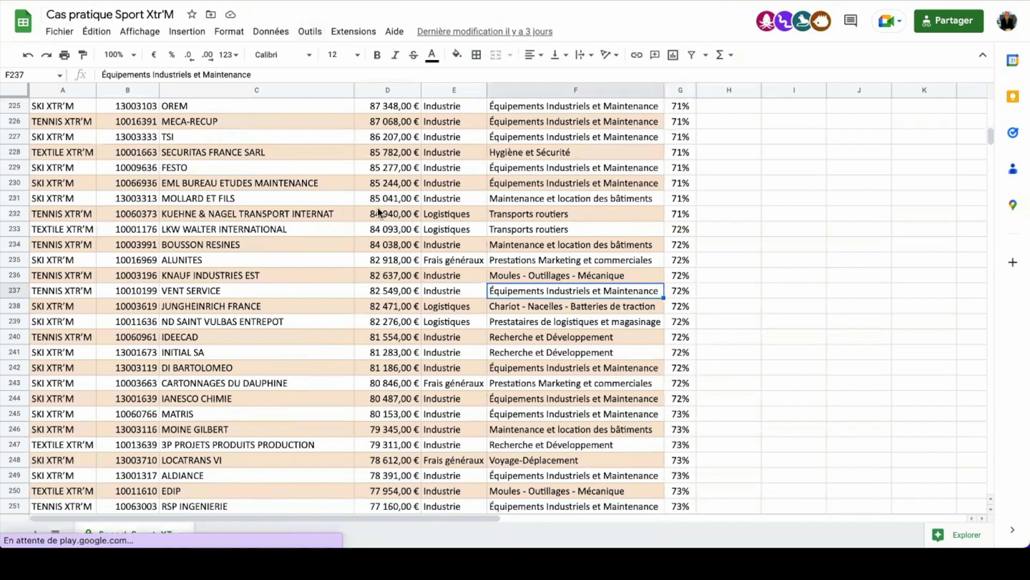
# Switch to the training page, follow its datastudio.google.com link to Looker Studio and create a blank report.
pyautogui.hotkey('ctrl', 'Tab')
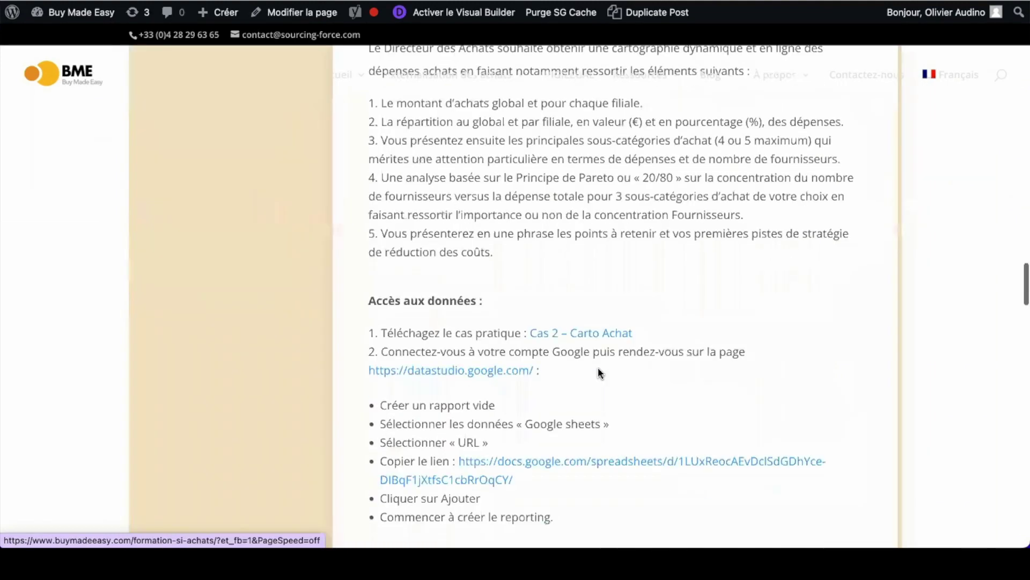
pyautogui.scroll(-1, 537, 357)
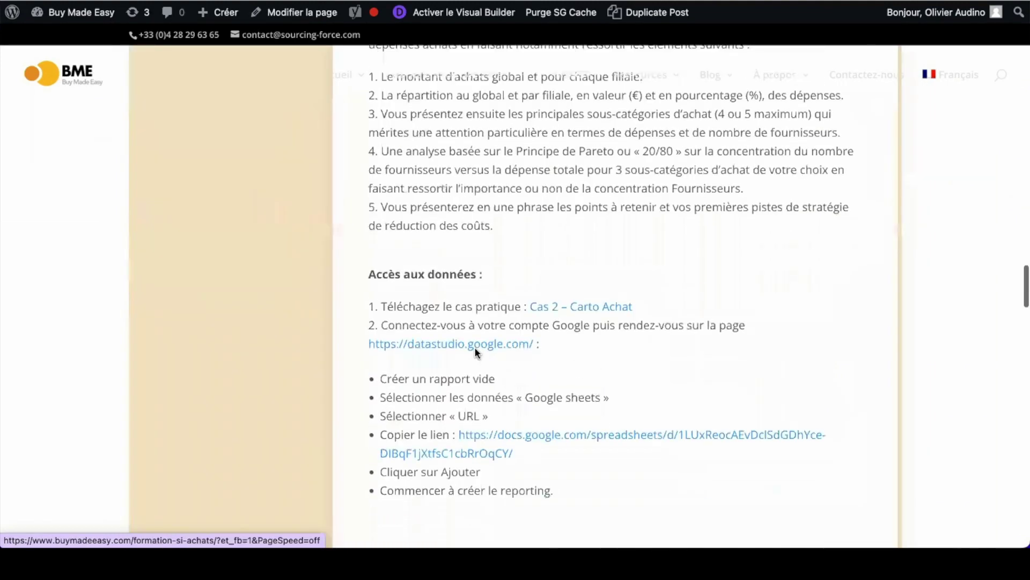
pyautogui.click(443, 346)
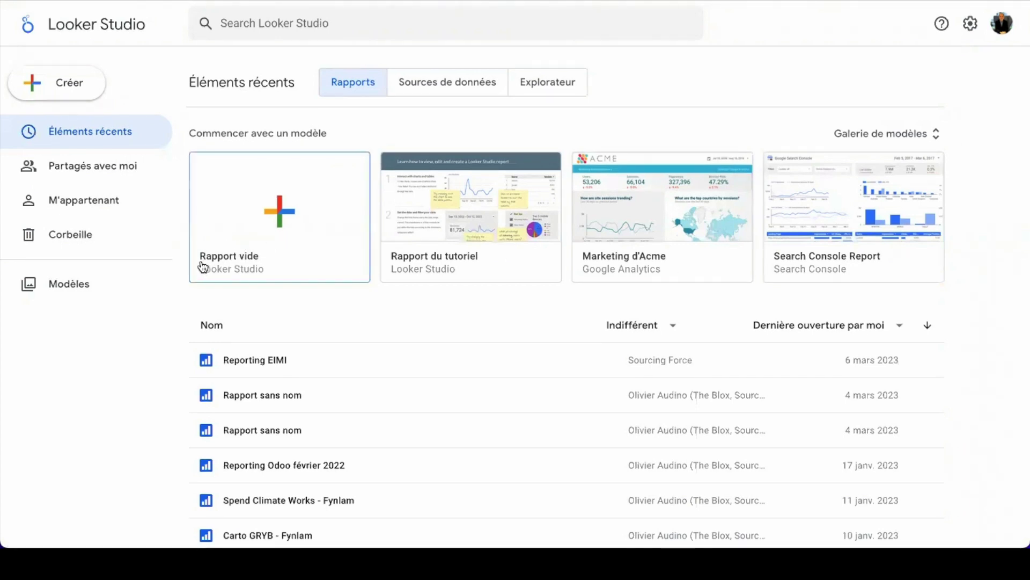
pyautogui.click(278, 216)
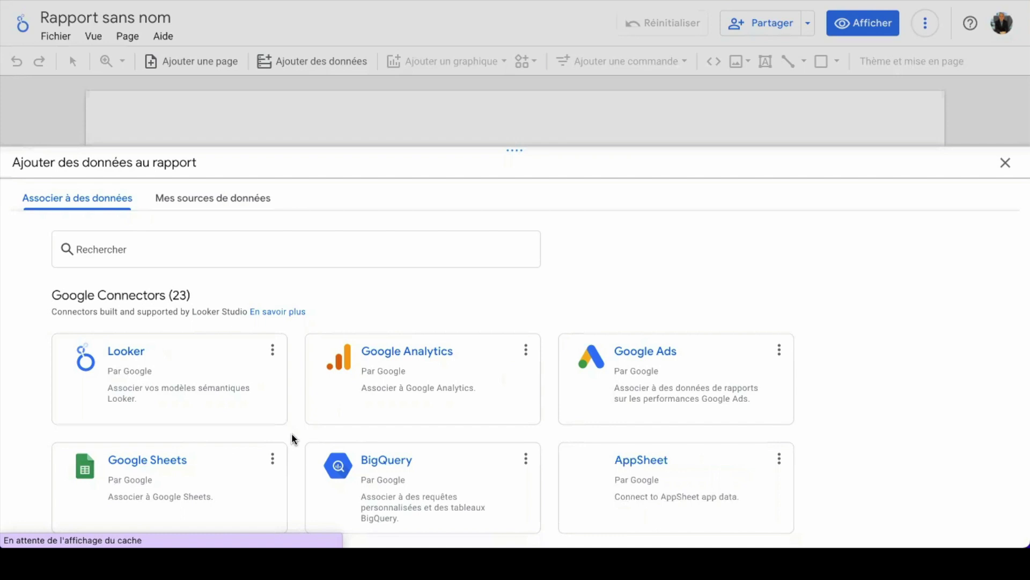
# Look through the Google data connectors available for the report, from Looker to YouTube Analytics and Tables by Area 120.
pyautogui.scroll(-3, 294, 439)
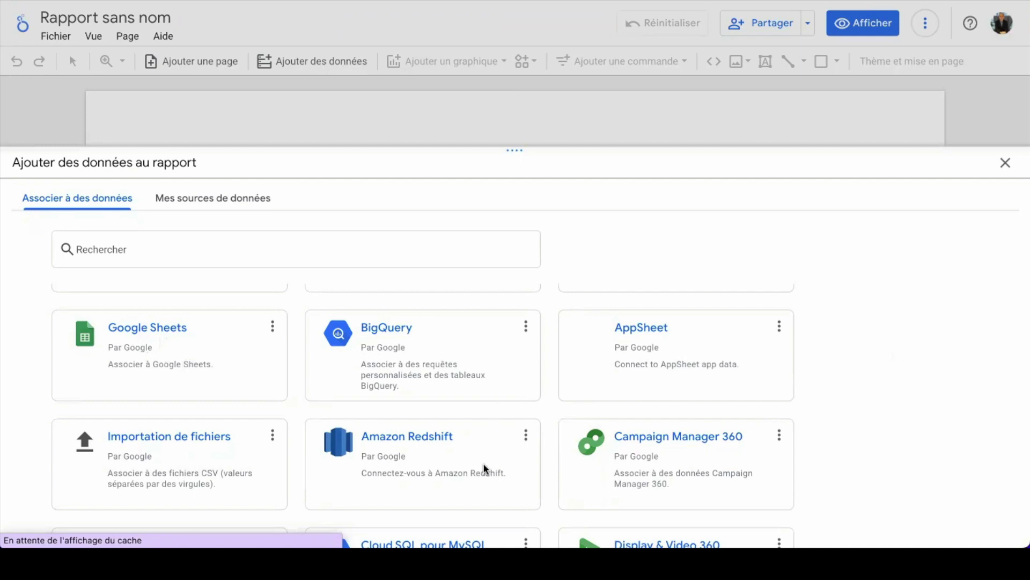
pyautogui.scroll(-1, 483, 462)
pyautogui.scroll(2, 558, 445)
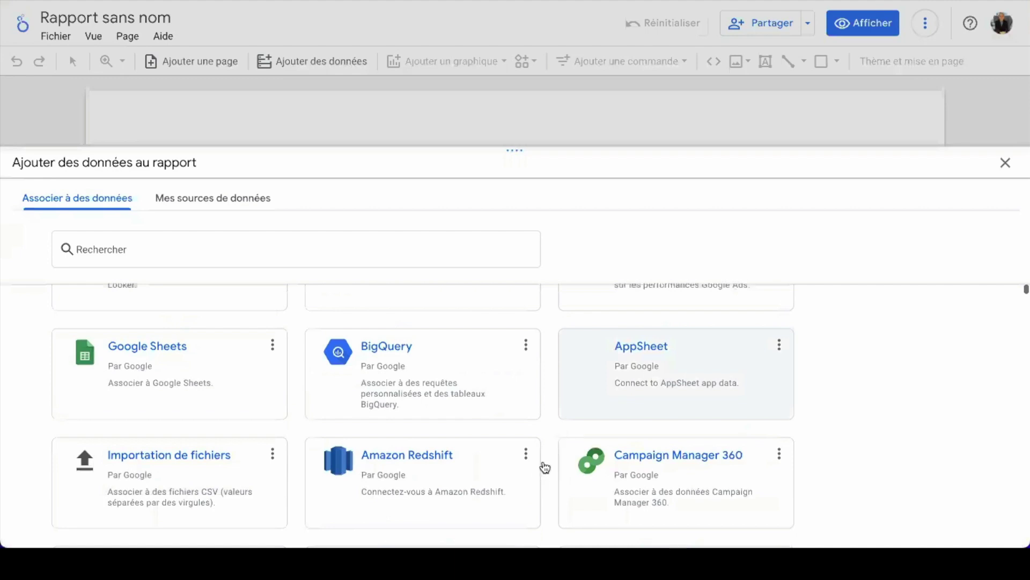
pyautogui.scroll(-1, 150, 480)
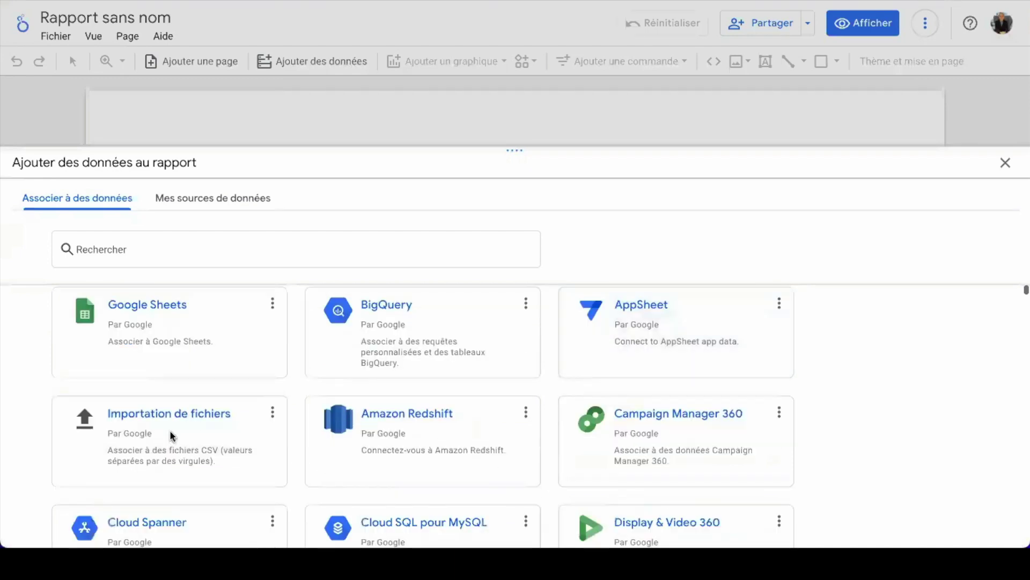
pyautogui.scroll(-1, 183, 424)
pyautogui.scroll(-4, 232, 443)
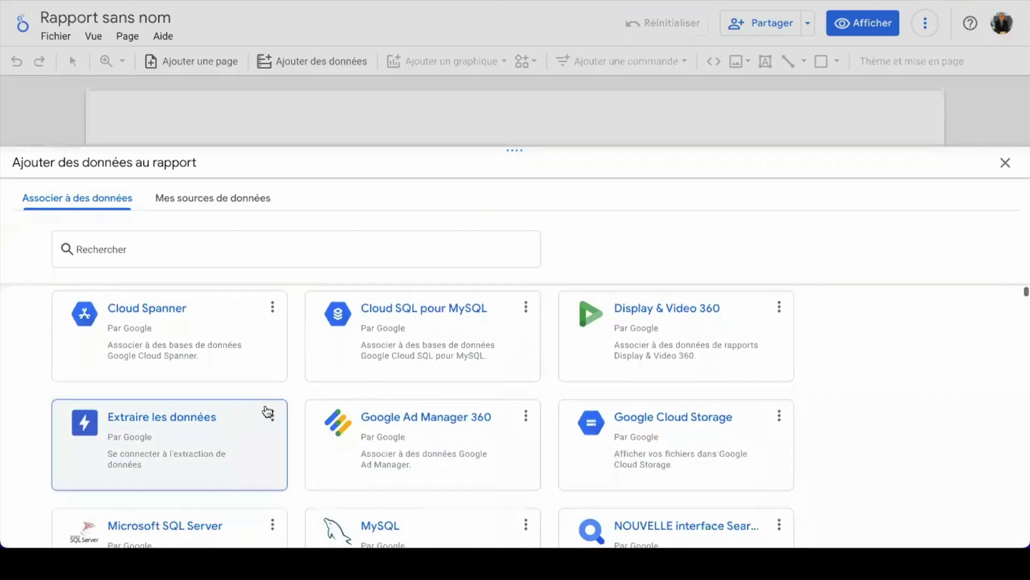
pyautogui.scroll(-4, 458, 345)
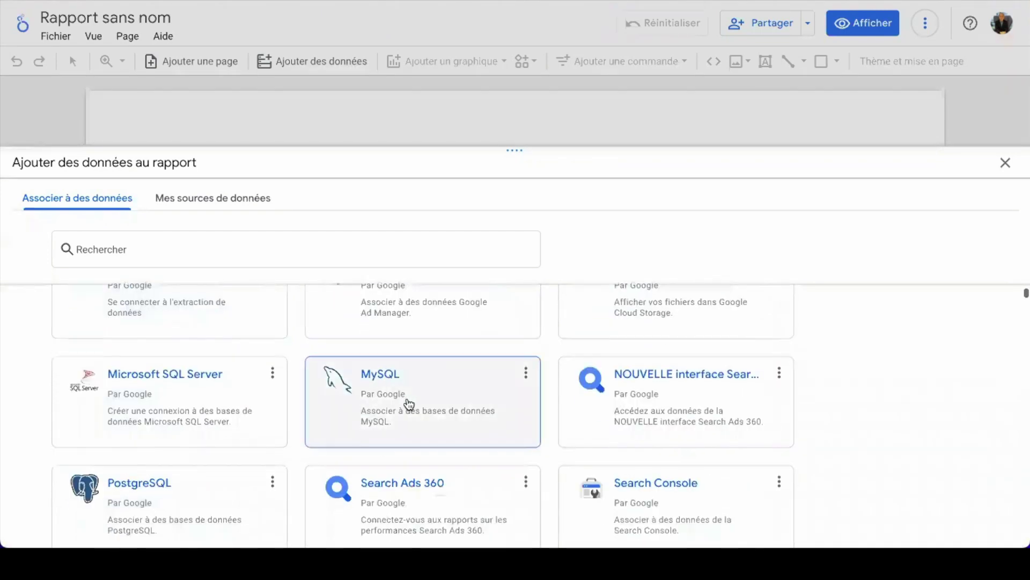
pyautogui.scroll(-4, 408, 404)
pyautogui.scroll(8, 408, 404)
pyautogui.scroll(-8, 403, 405)
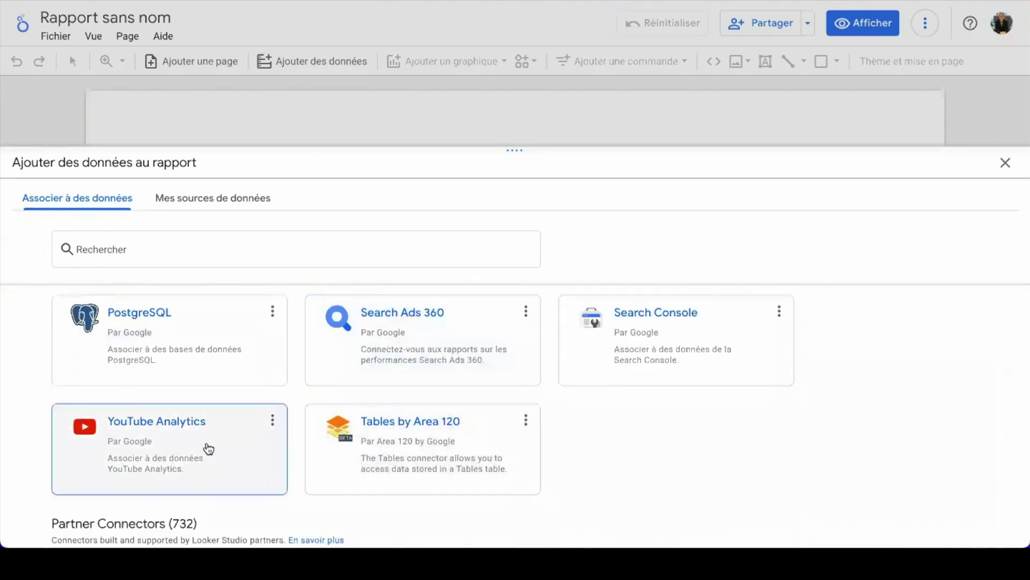
pyautogui.scroll(10, 215, 461)
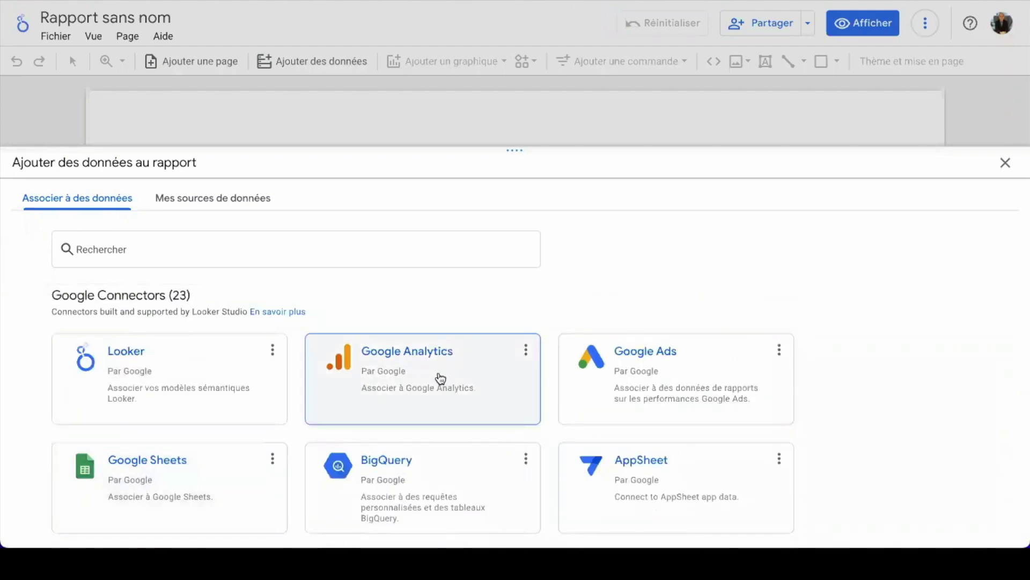
pyautogui.scroll(-2, 322, 399)
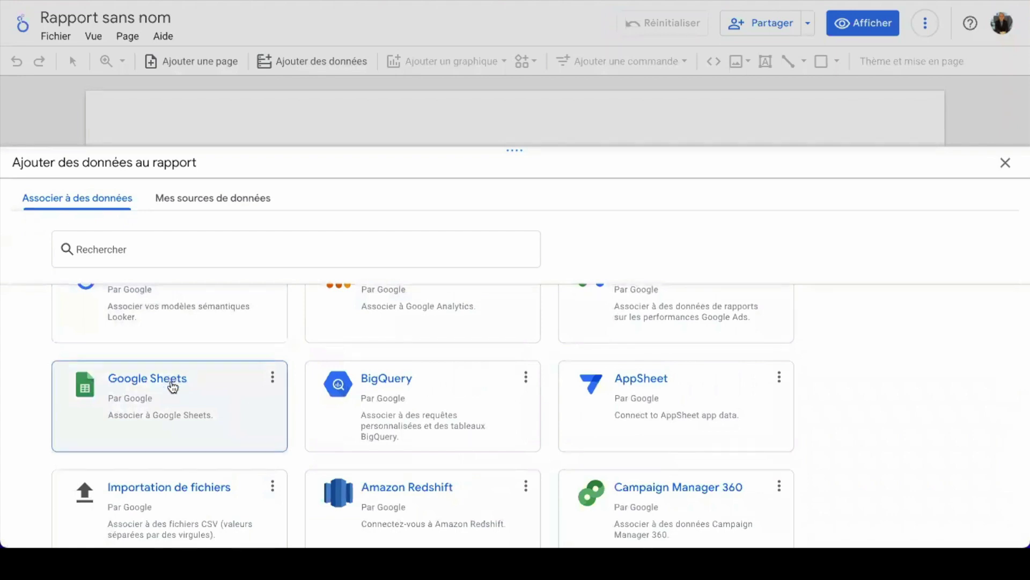
# Choose the Google Sheets connector with the URL option and supply the spreadsheet link copied from the training page.
pyautogui.click(172, 385)
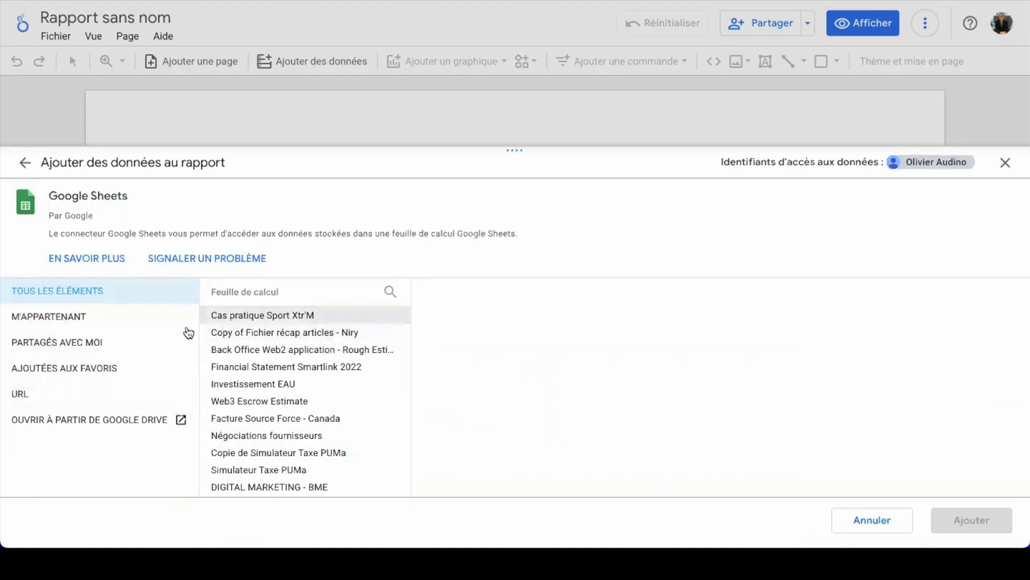
pyautogui.click(22, 397)
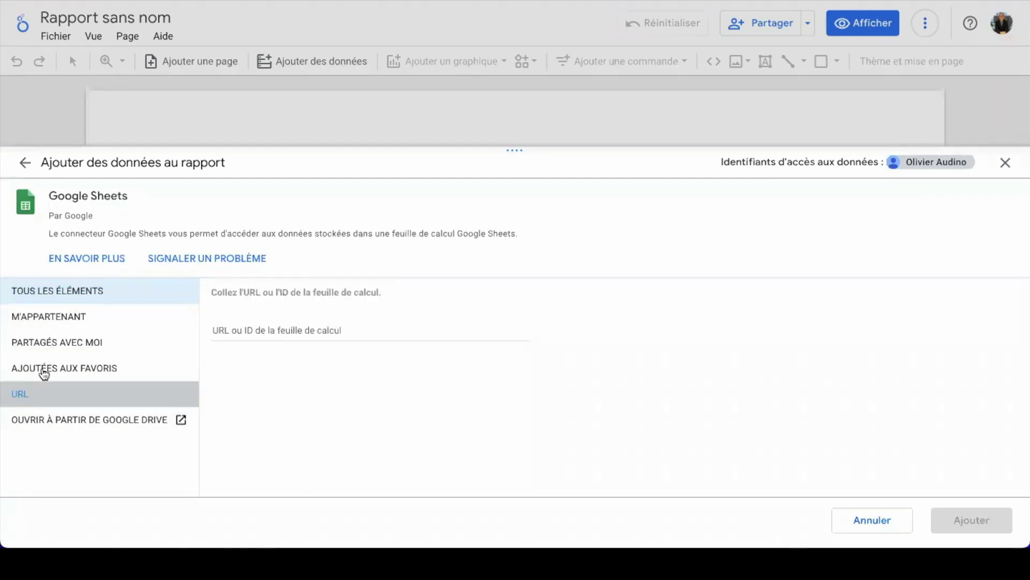
pyautogui.hotkey('ctrl', 'Tab')
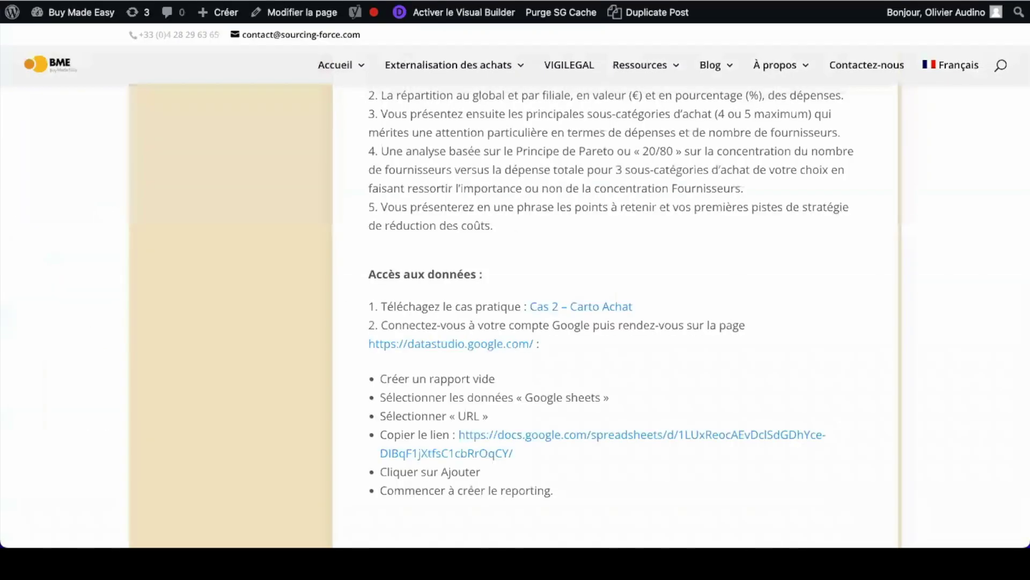
pyautogui.moveTo(525, 453); pyautogui.dragTo(461, 438)
pyautogui.hotkey('ctrl', 'c')
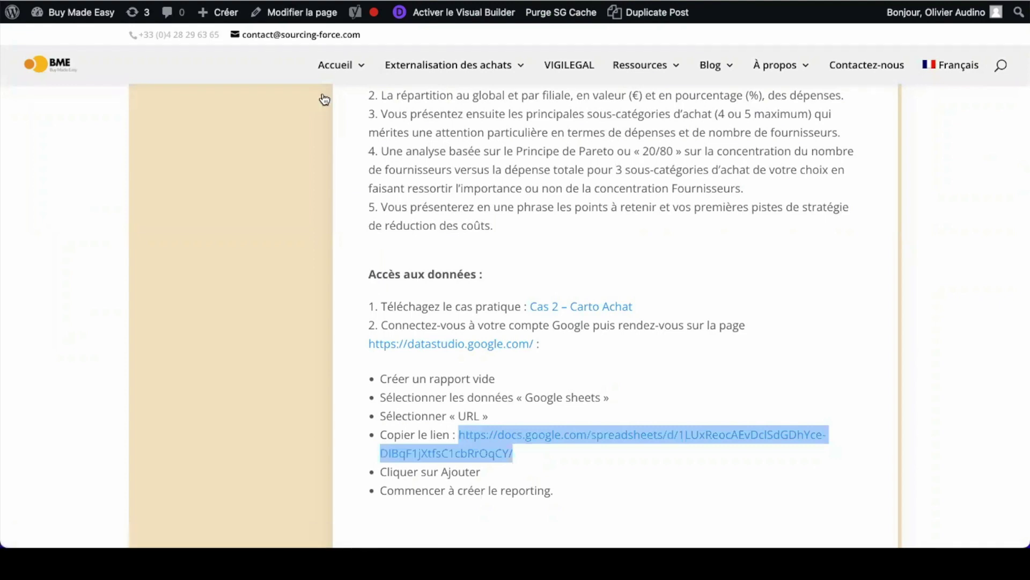
pyautogui.press('super+Tab')
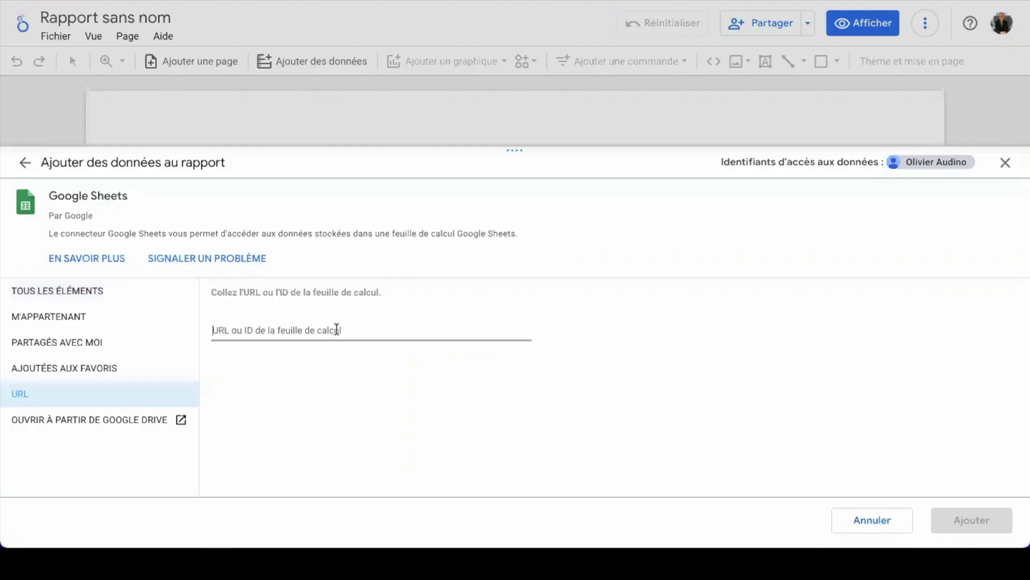
pyautogui.hotkey('ctrl', 'v')
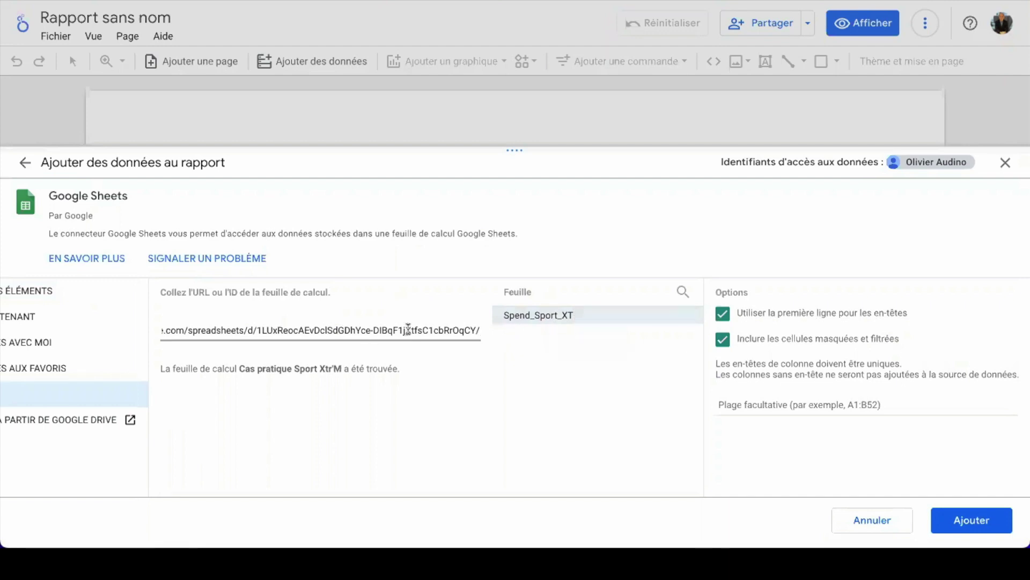
# Add the Spend_Sport_XT sheet of Cas pratique Sport Xtr'M to the report as its data source.
pyautogui.click(974, 522)
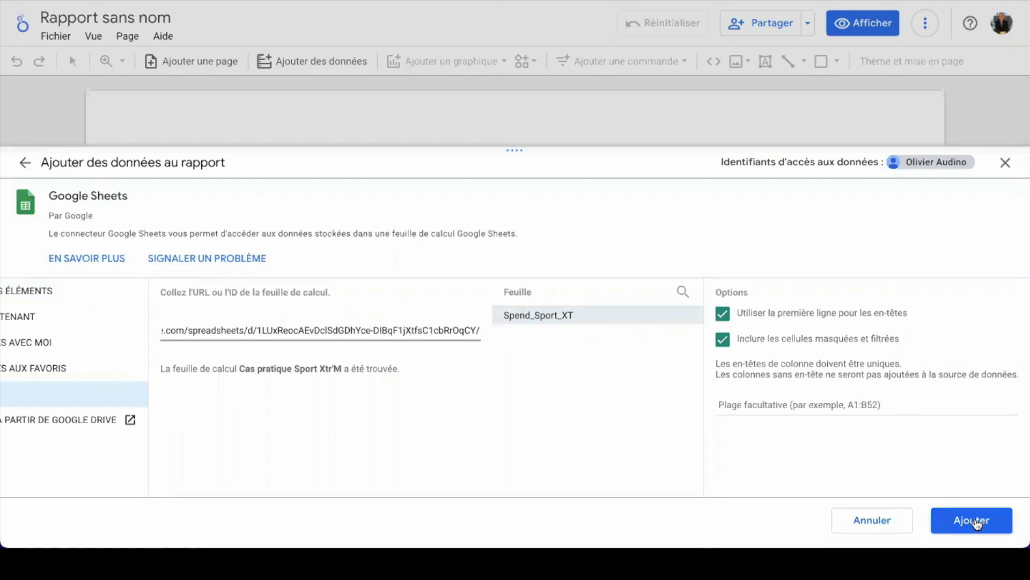
pyautogui.click(974, 520)
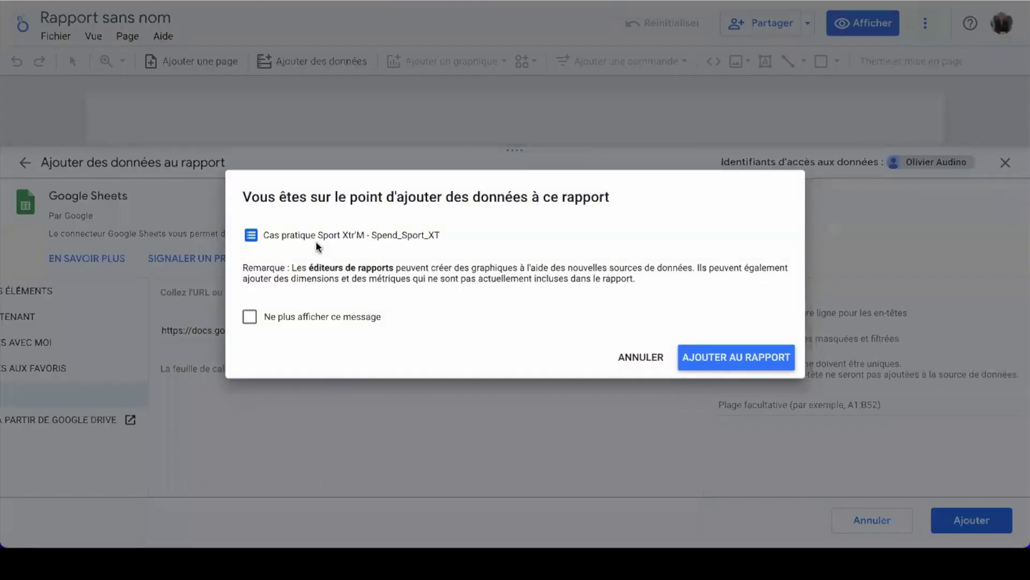
pyautogui.click(731, 358)
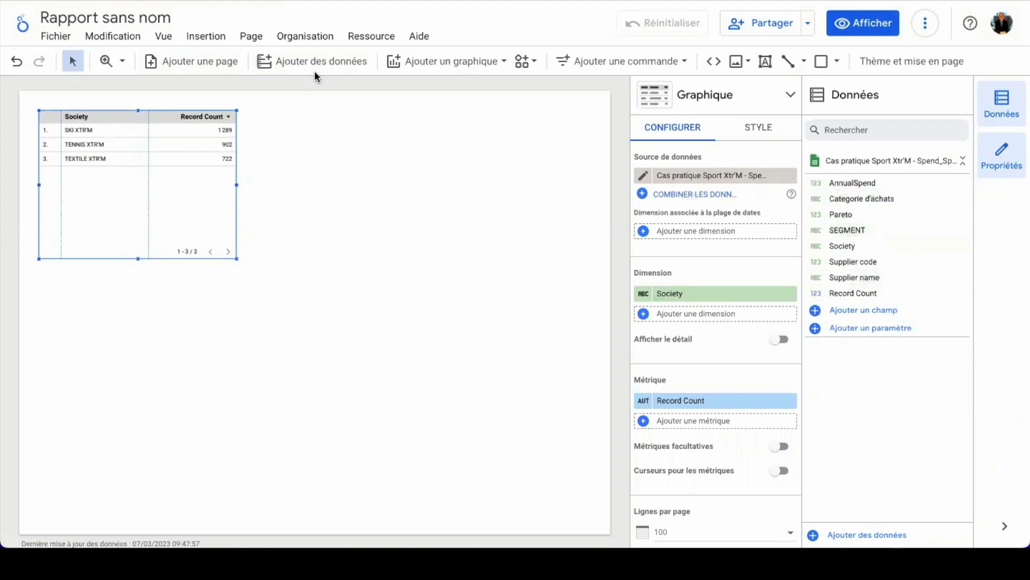
pyautogui.click(446, 62)
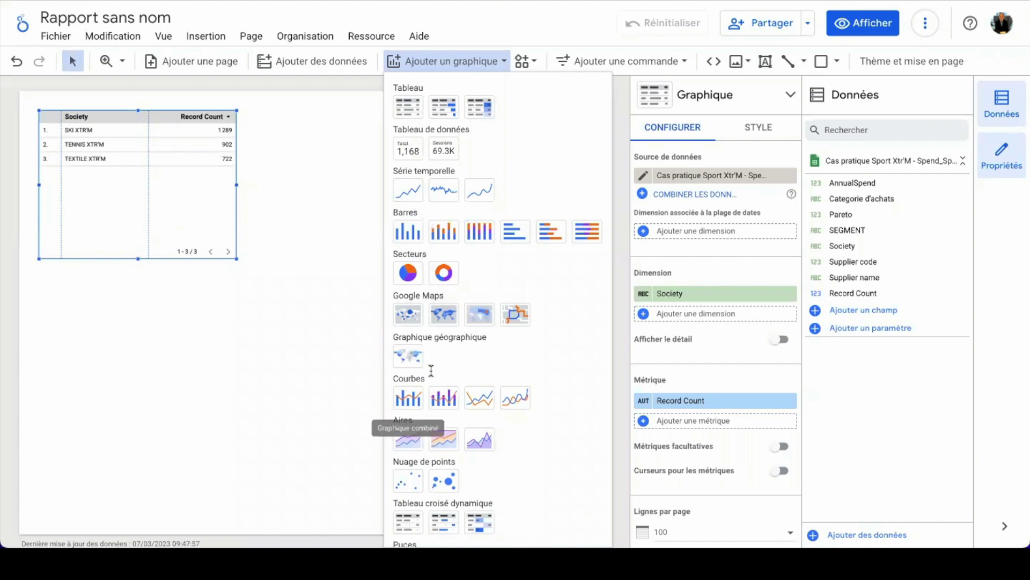
pyautogui.scroll(-3, 460, 324)
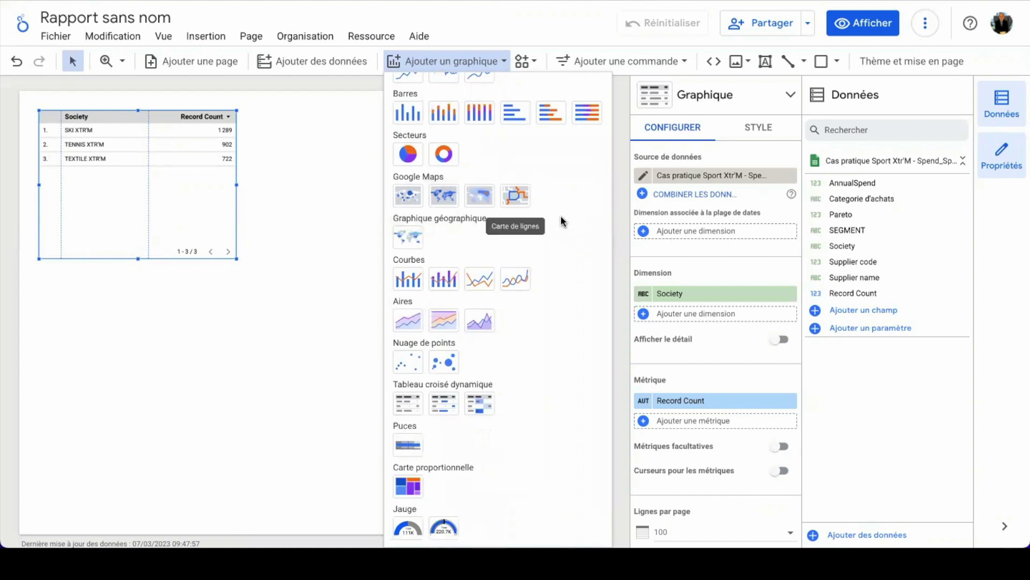
pyautogui.click(366, 178)
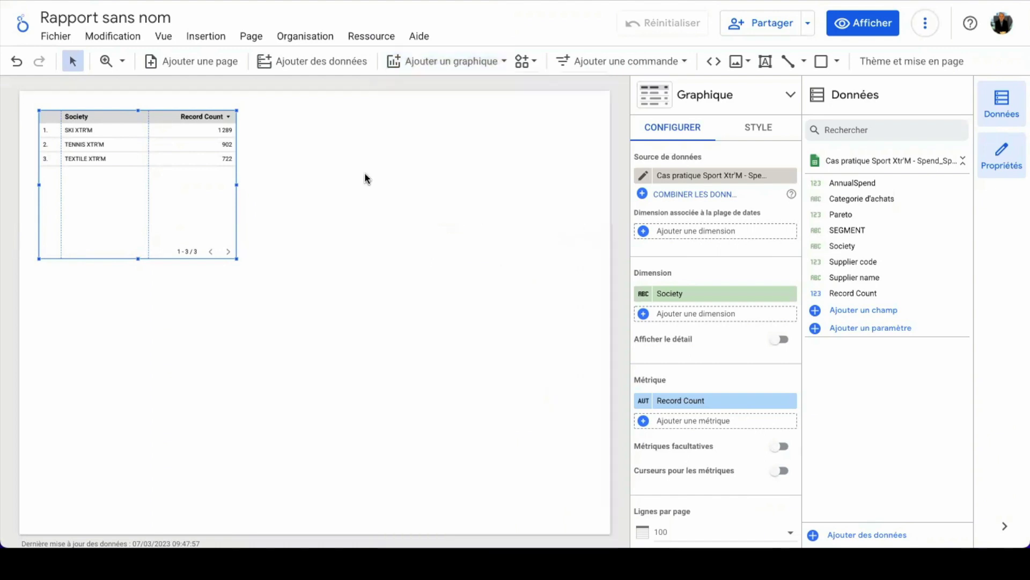
# Switch to the training page and review the five analyses requested, starting with the purchase amount overall and per subsidiary.
pyautogui.hotkey('ctrl', 'Tab')
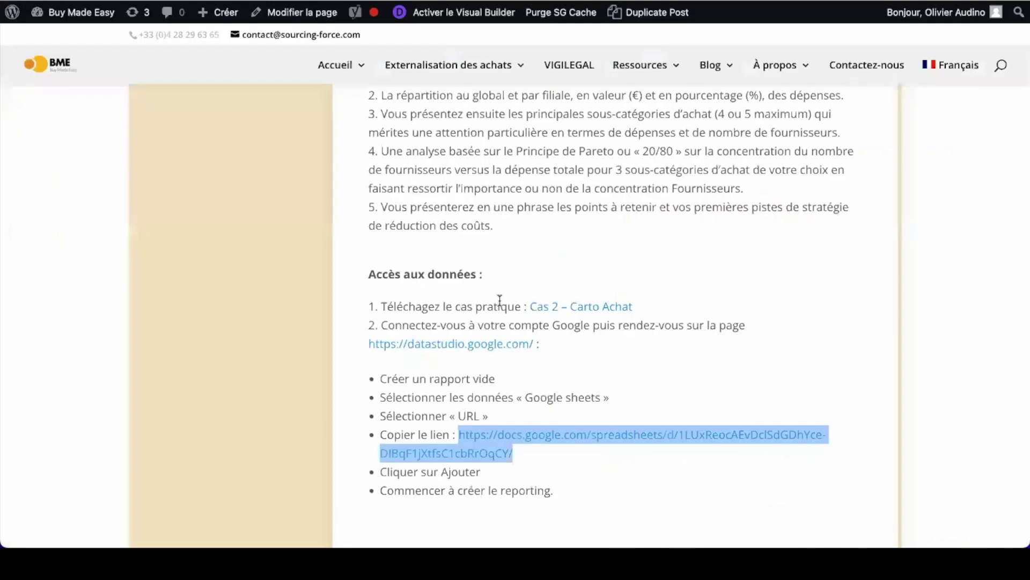
pyautogui.scroll(-1, 499, 300)
pyautogui.scroll(5, 499, 299)
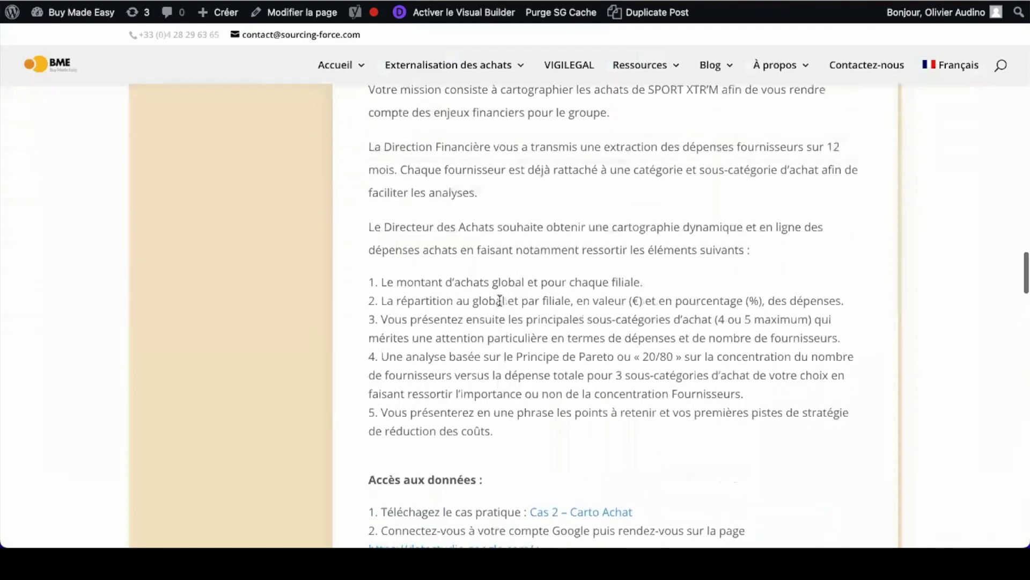
pyautogui.moveTo(381, 282); pyautogui.dragTo(514, 434)
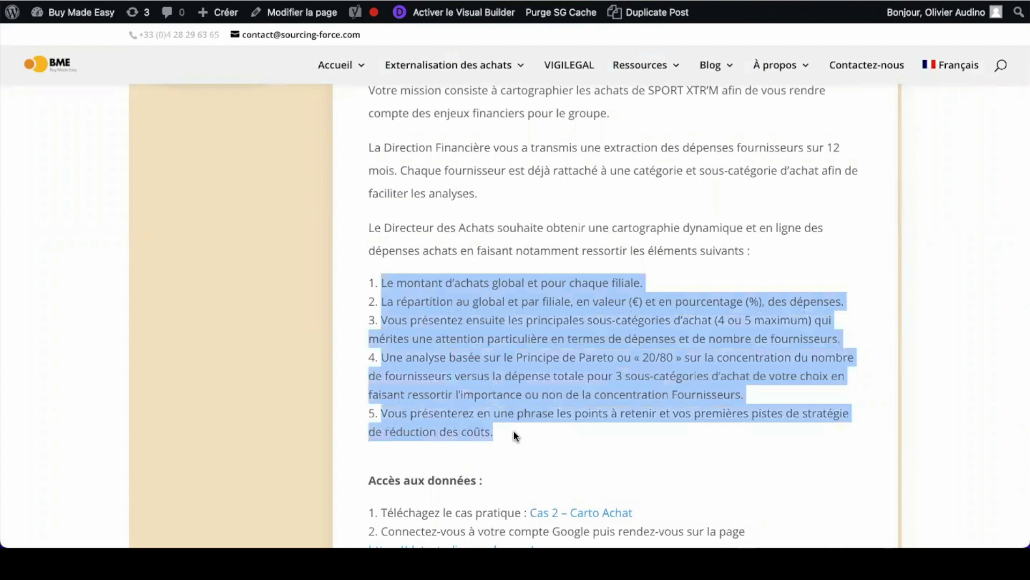
pyautogui.click(514, 434)
pyautogui.doubleClick(446, 283)
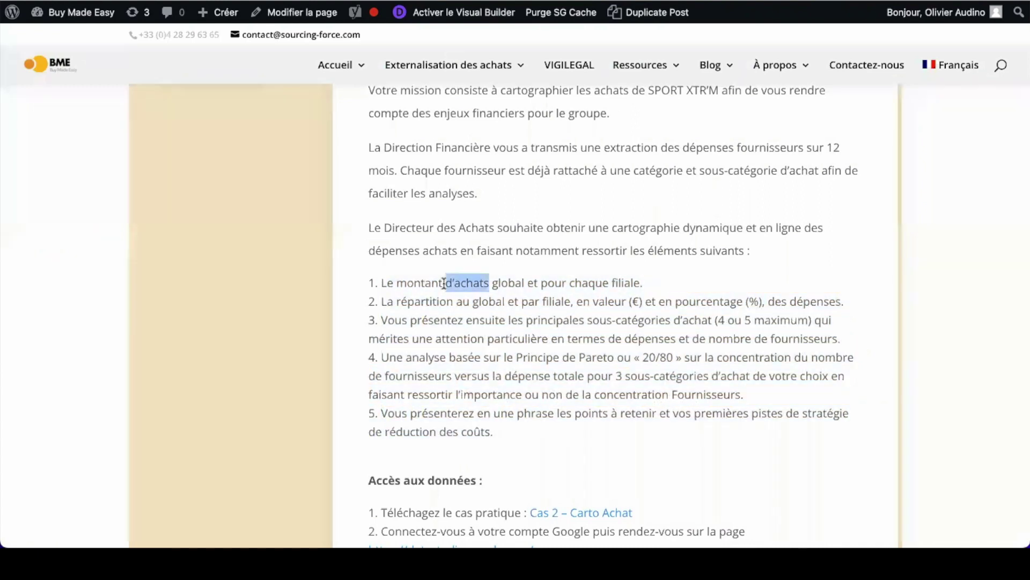
pyautogui.click(446, 283)
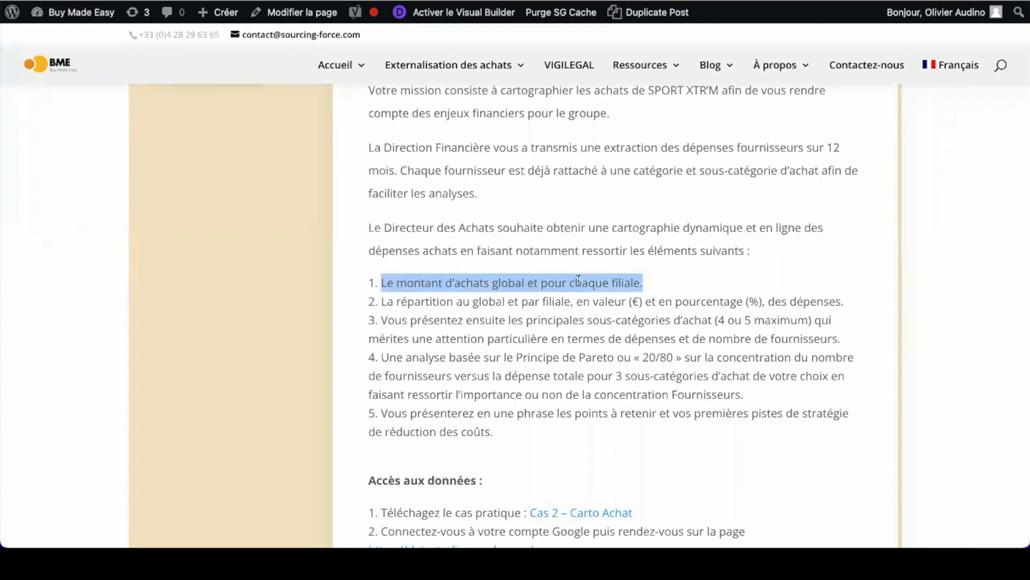
# Return to the report, delete the default Society table and insert a horizontal bar chart in the page's upper left area.
pyautogui.hotkey('ctrl', 'Tab')
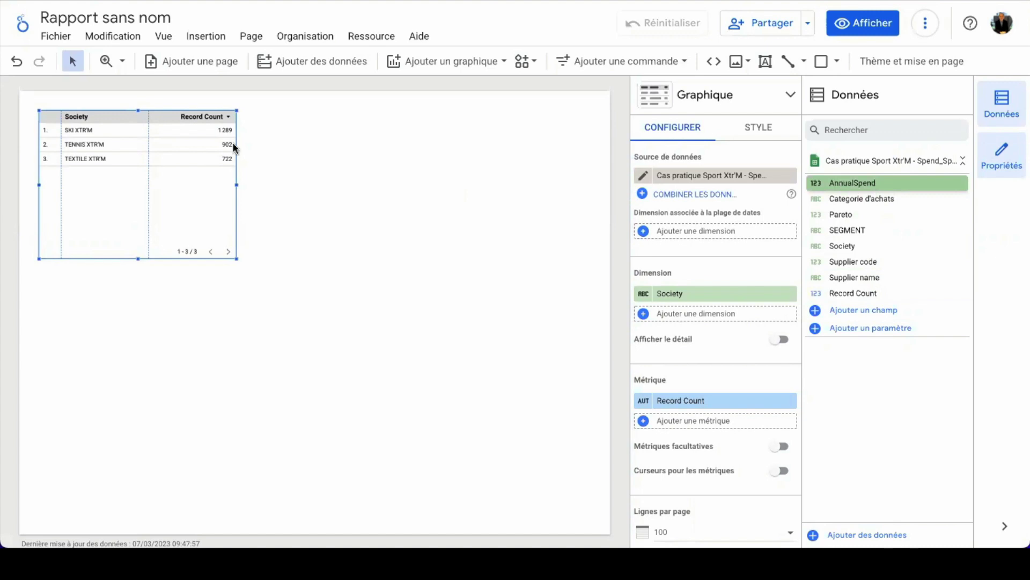
pyautogui.press('Delete')
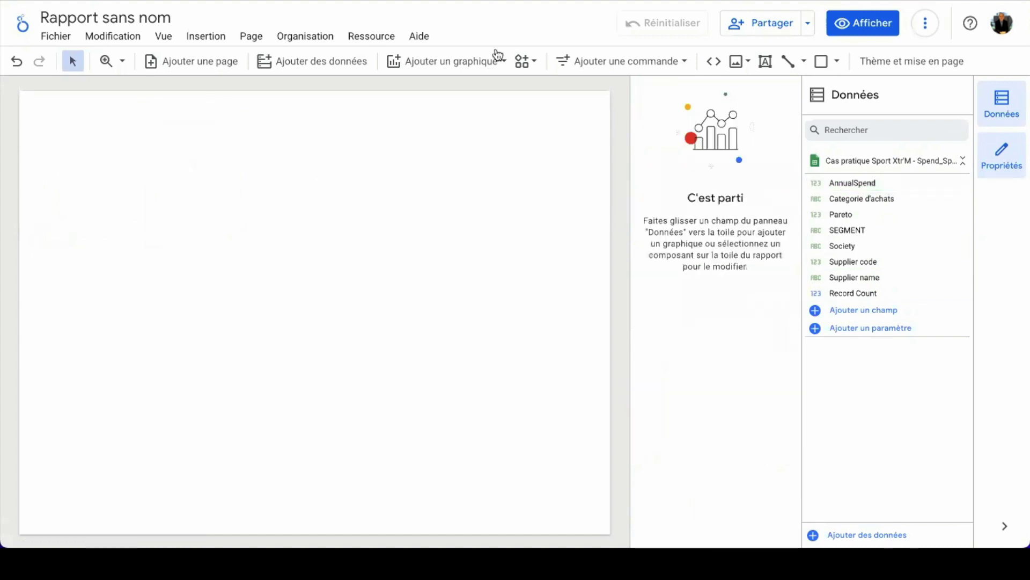
pyautogui.click(469, 72)
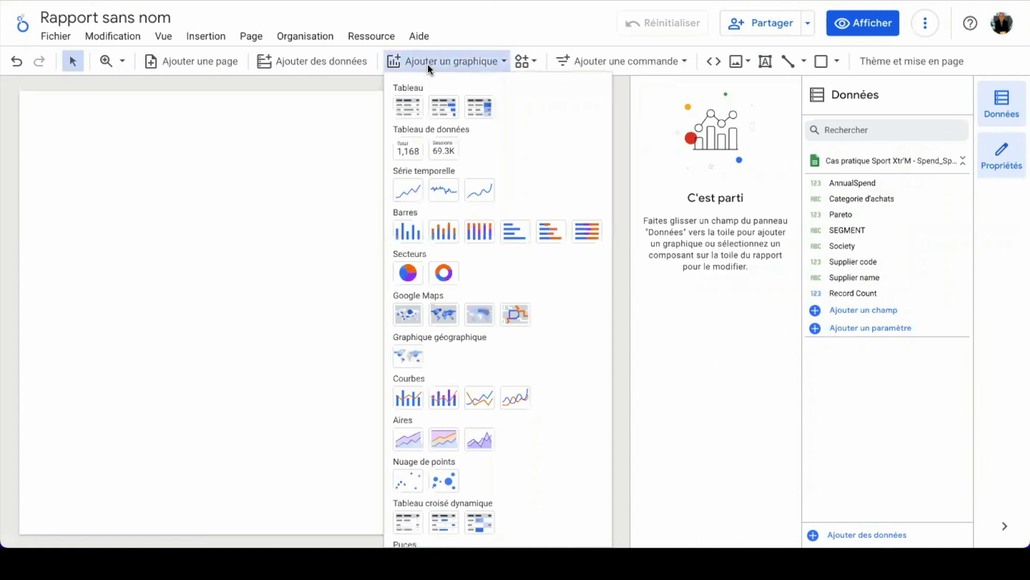
pyautogui.click(516, 239)
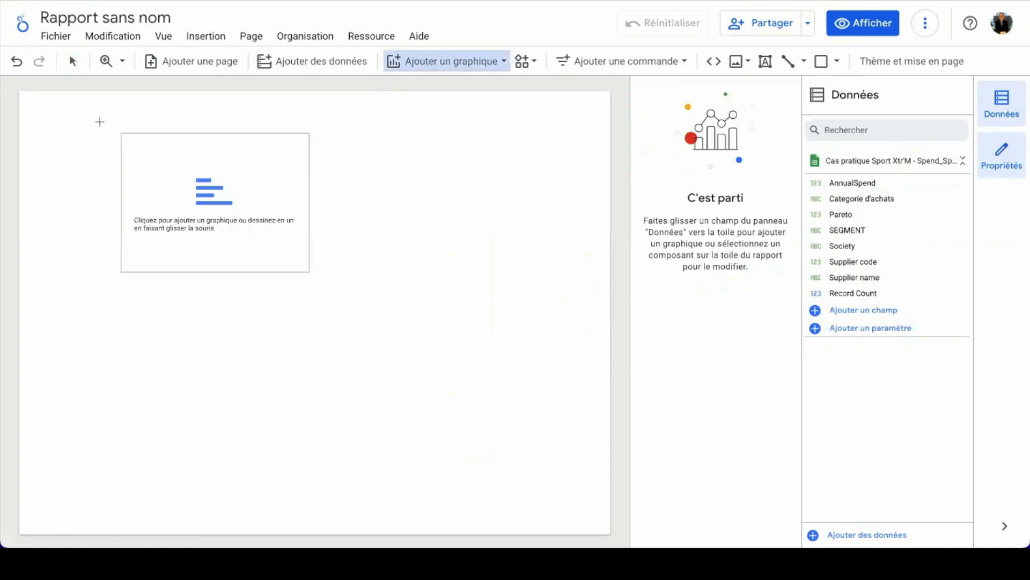
pyautogui.click(97, 120)
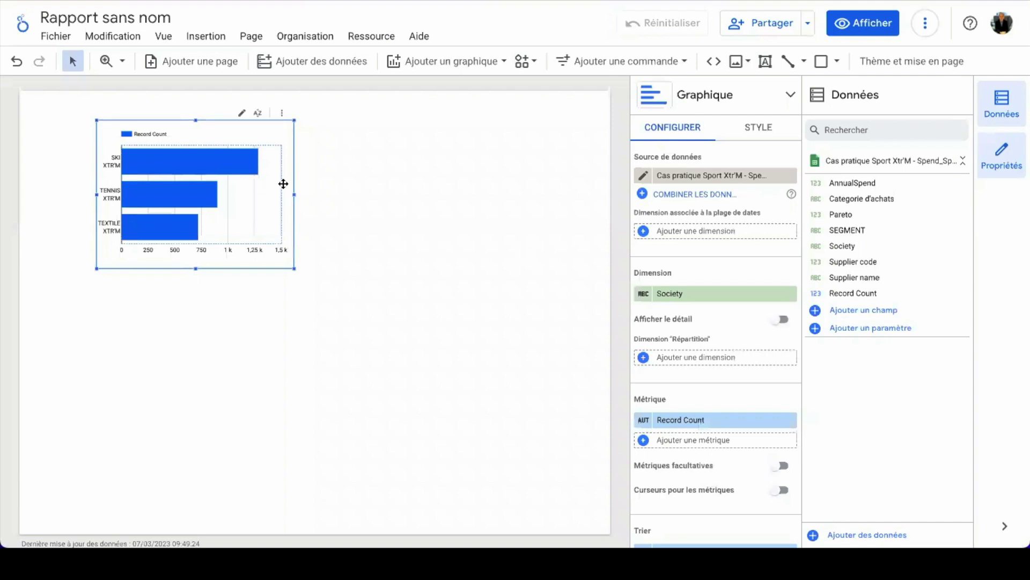
# Recheck the first requirement on the training page and set the bar chart's metric to AnnualSpend in the report.
pyautogui.moveTo(213, 181)
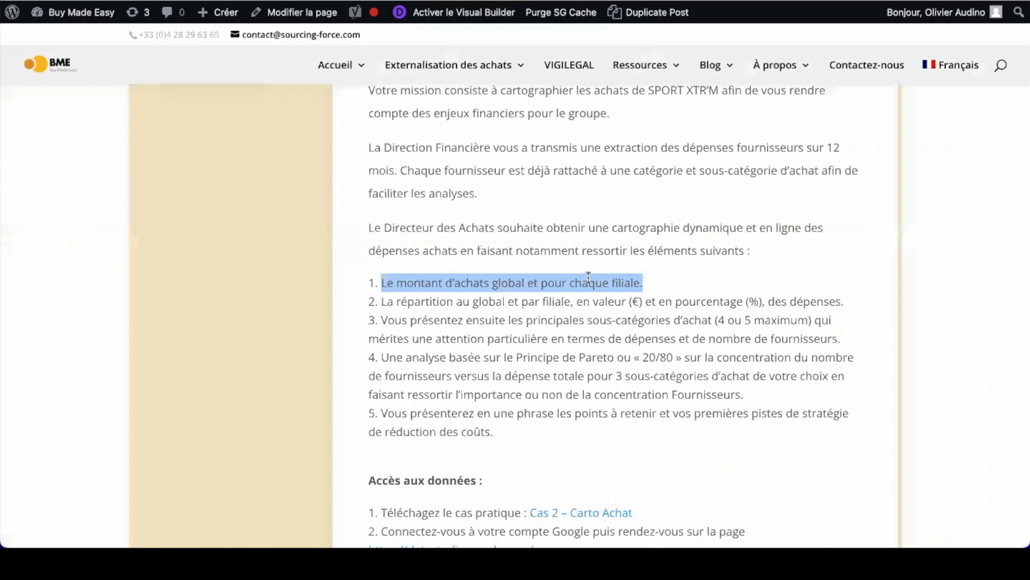
pyautogui.click(573, 285)
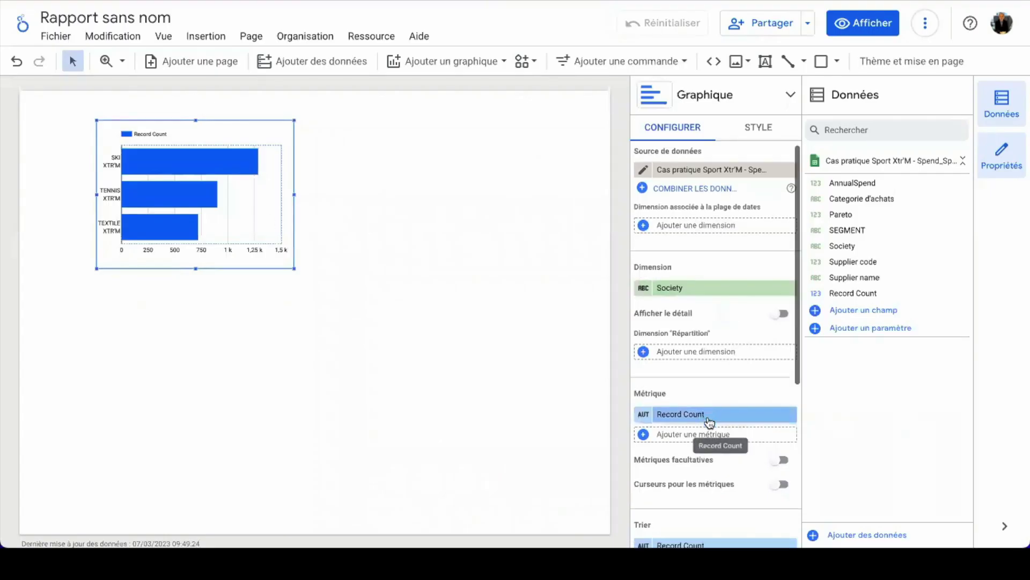
pyautogui.scroll(-2, 710, 422)
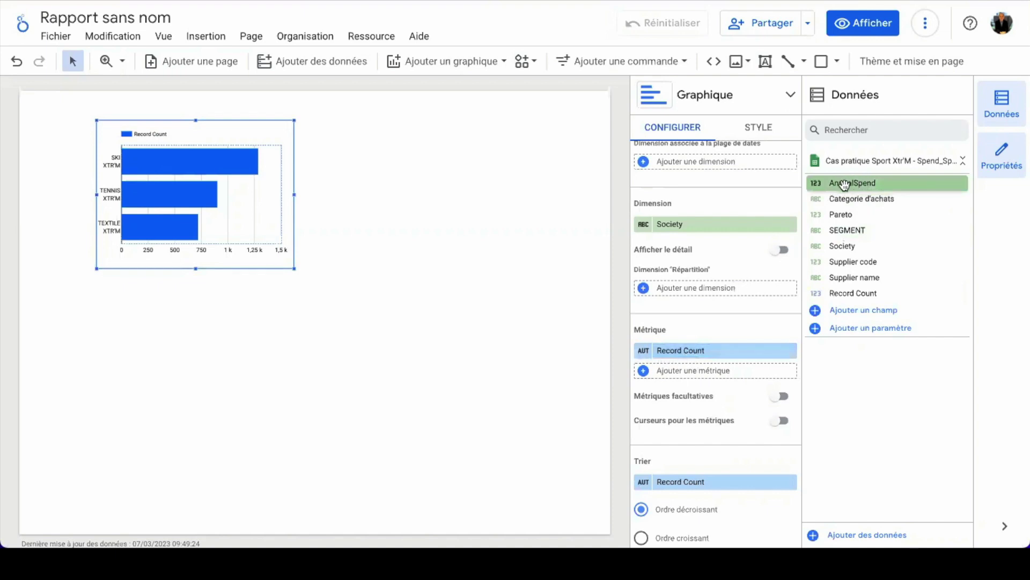
pyautogui.moveTo(844, 185); pyautogui.dragTo(669, 370)
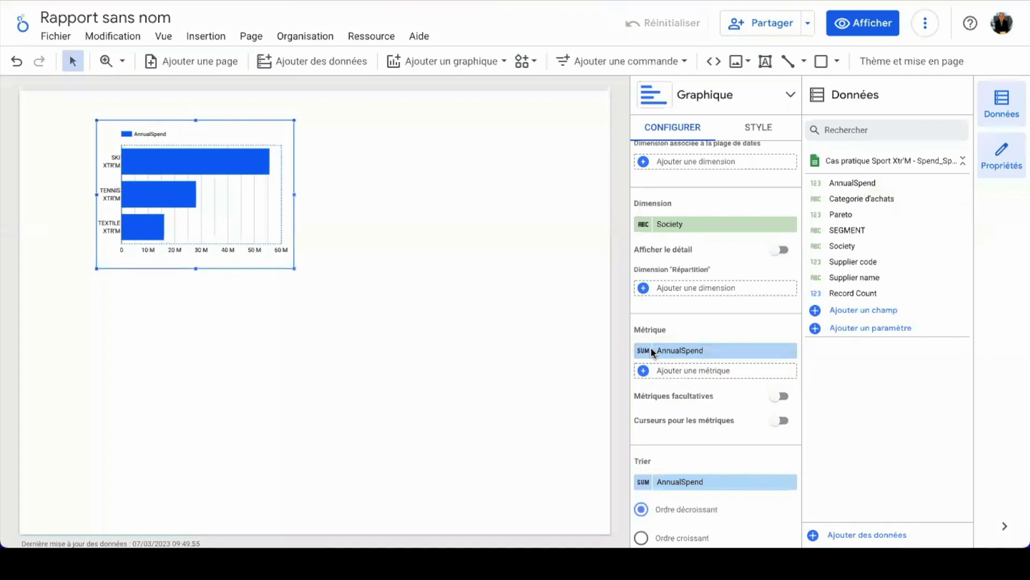
# Widen the bar chart to about half the page width and examine the annual spend of each company's bar.
pyautogui.moveTo(190, 165)
pyautogui.moveTo(296, 196); pyautogui.dragTo(402, 195)
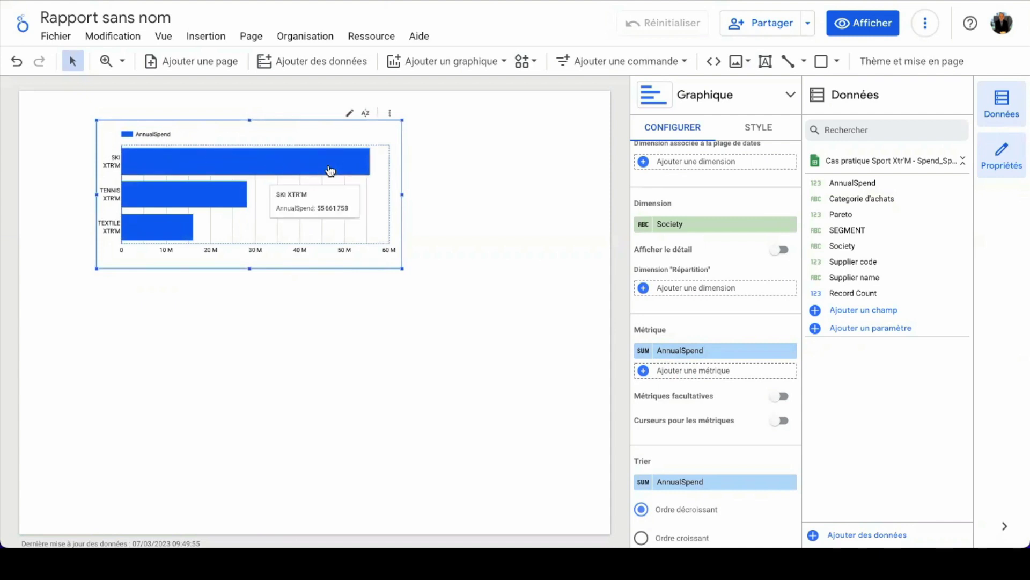
pyautogui.moveTo(203, 204)
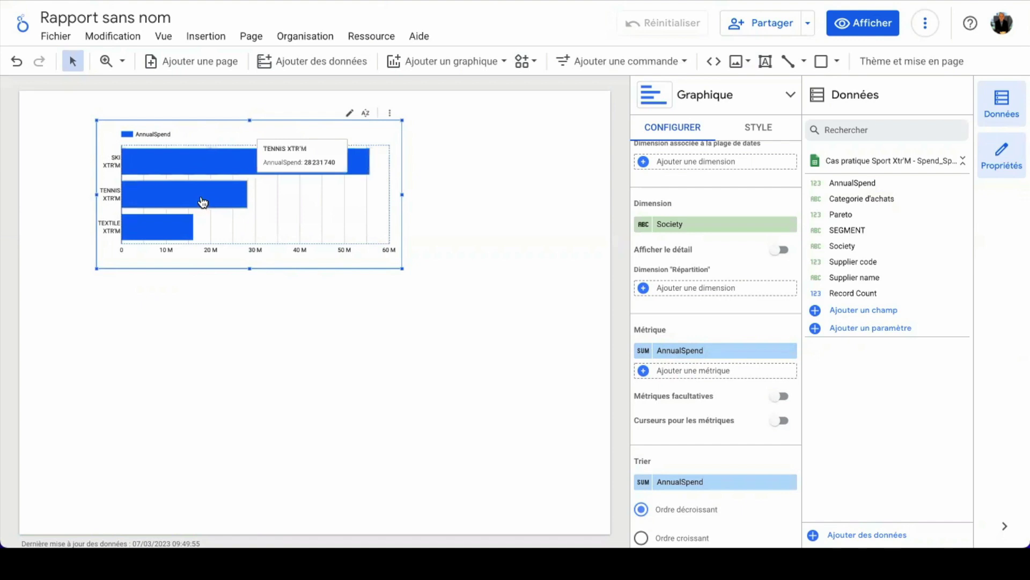
pyautogui.moveTo(146, 238)
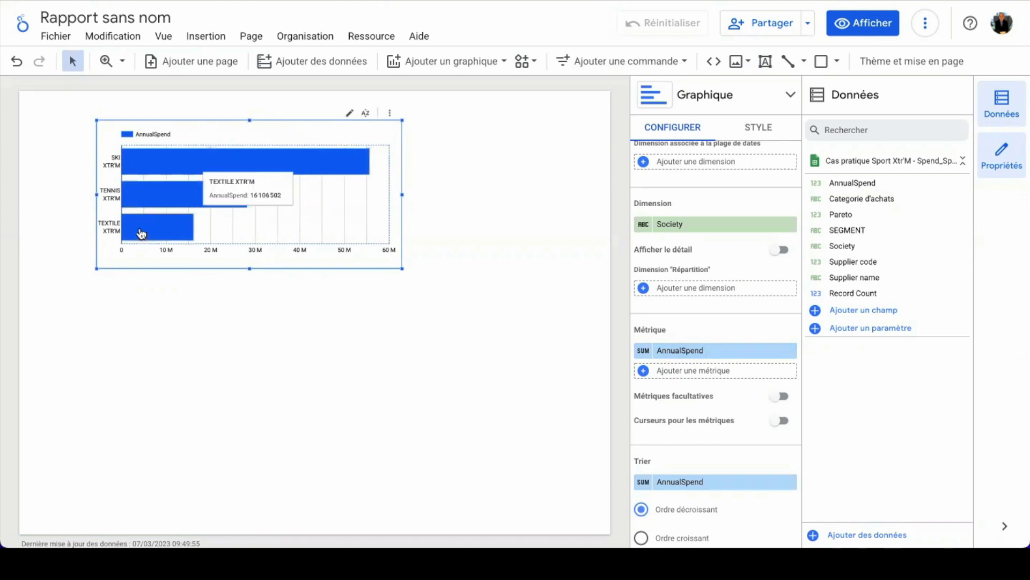
# Look through the bar chart's style options, and show data labels on the bars with compressed numbers.
pyautogui.click(760, 129)
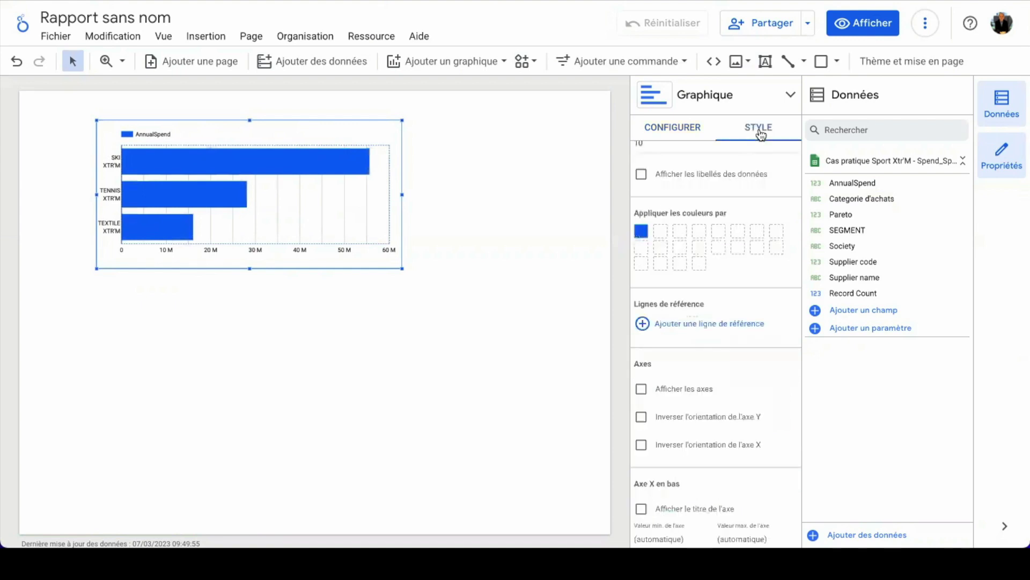
pyautogui.scroll(-3, 720, 388)
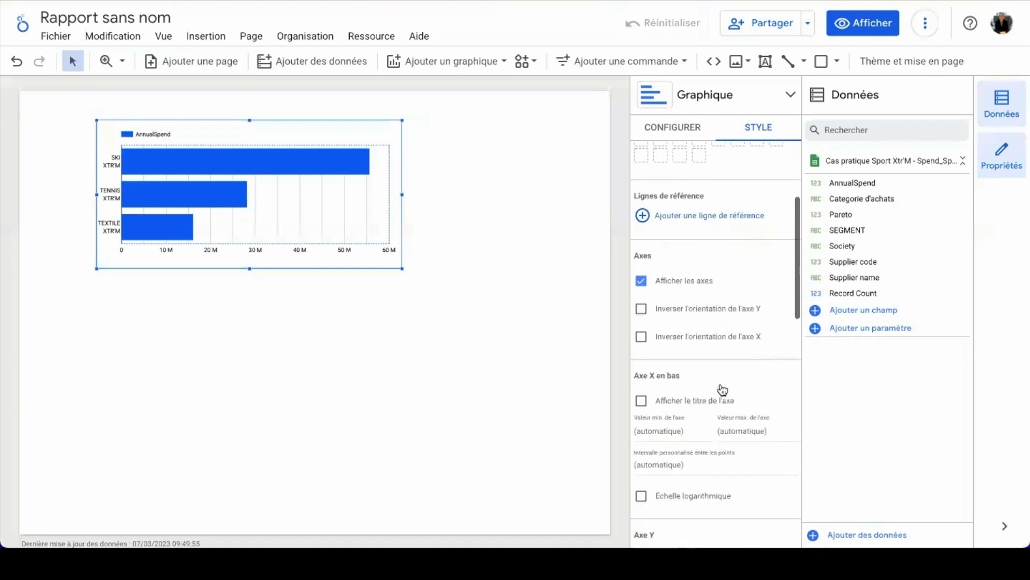
pyautogui.scroll(-2, 720, 389)
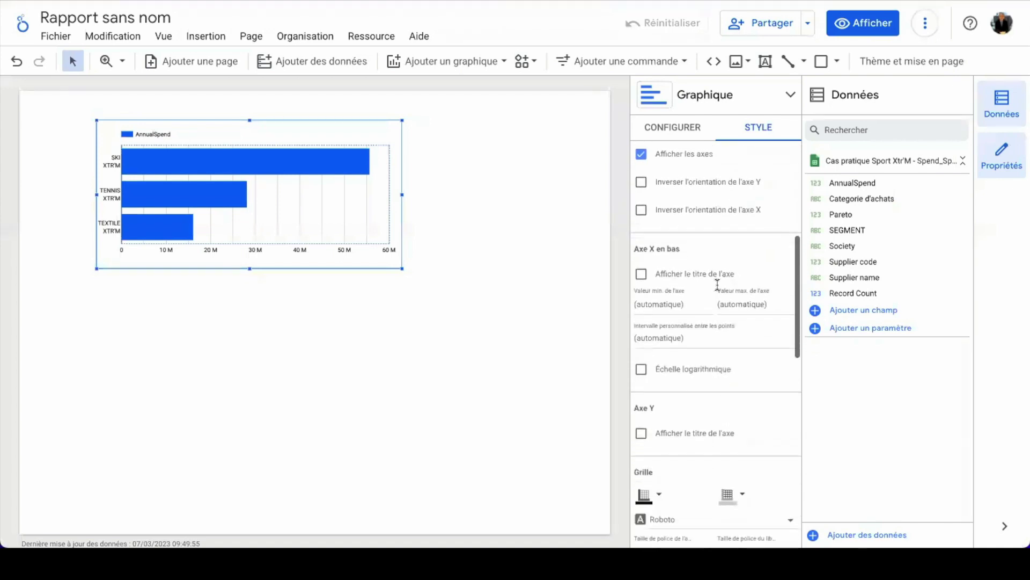
pyautogui.scroll(-2, 718, 288)
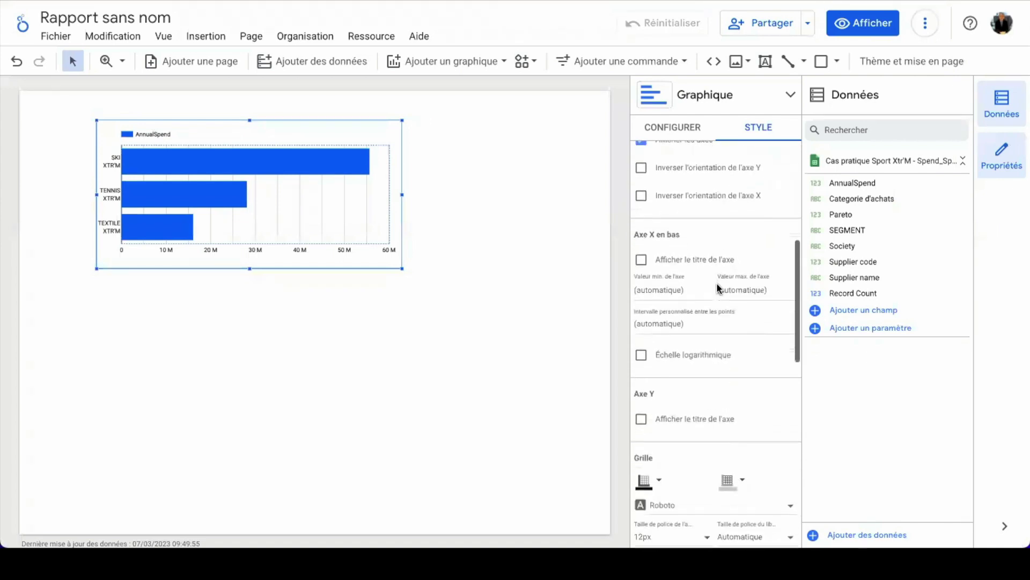
pyautogui.scroll(-5, 719, 288)
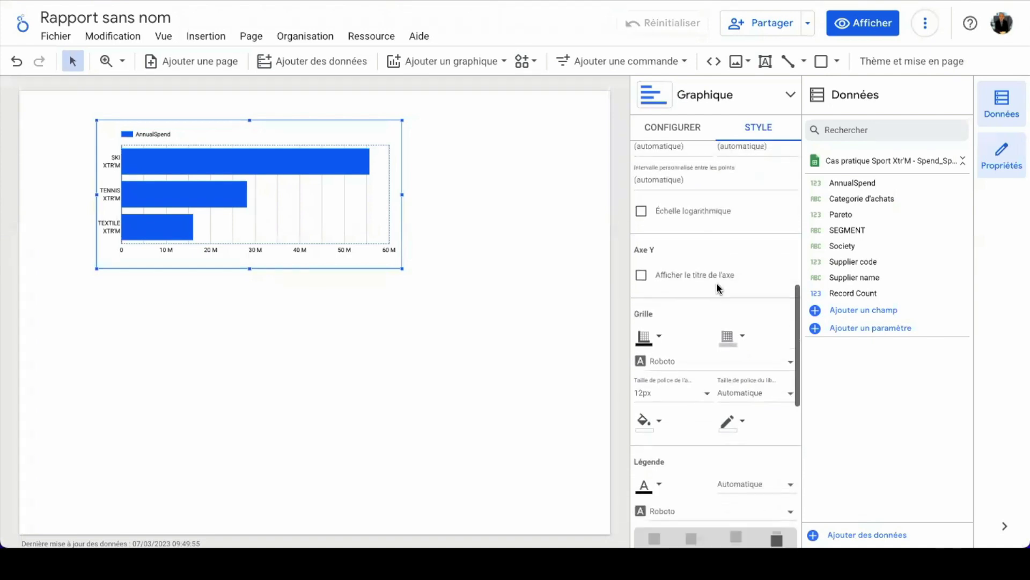
pyautogui.scroll(-4, 719, 412)
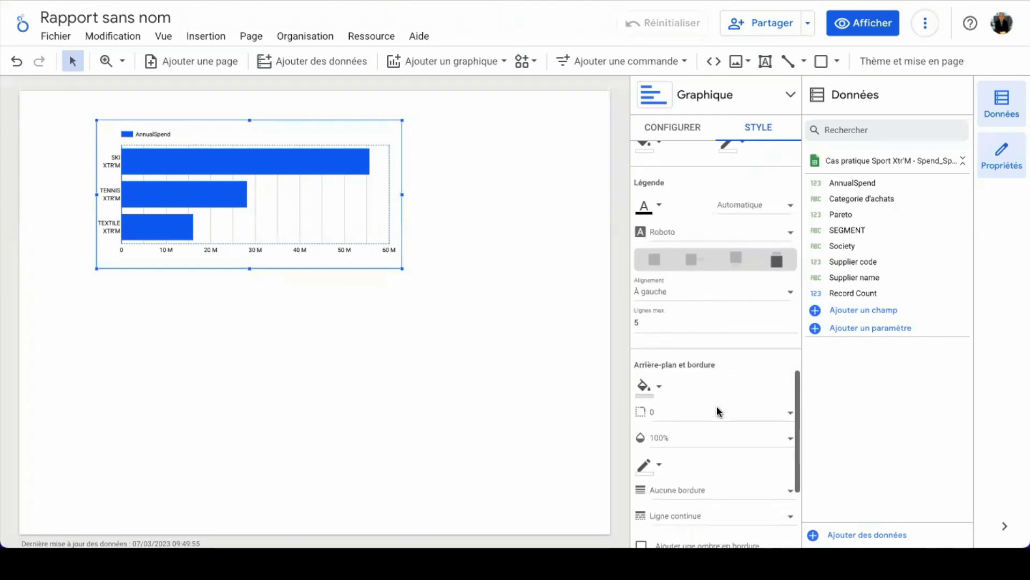
pyautogui.scroll(-1, 719, 412)
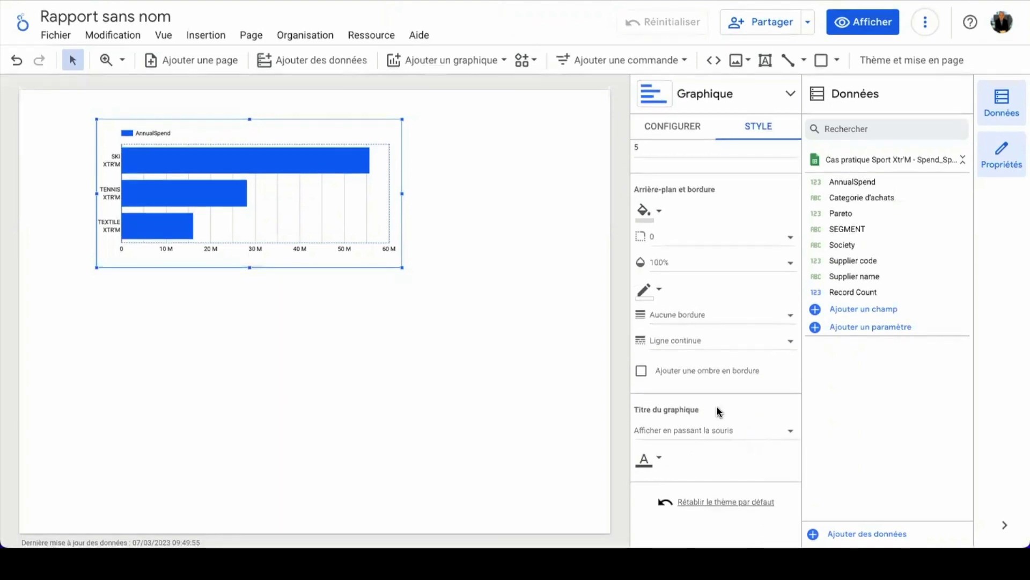
pyautogui.scroll(10, 718, 316)
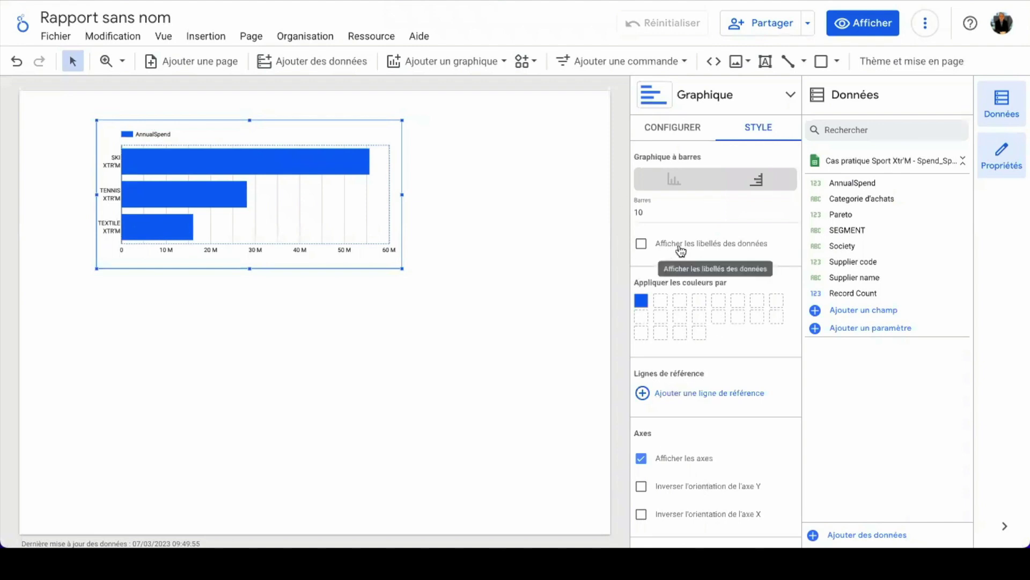
pyautogui.click(682, 250)
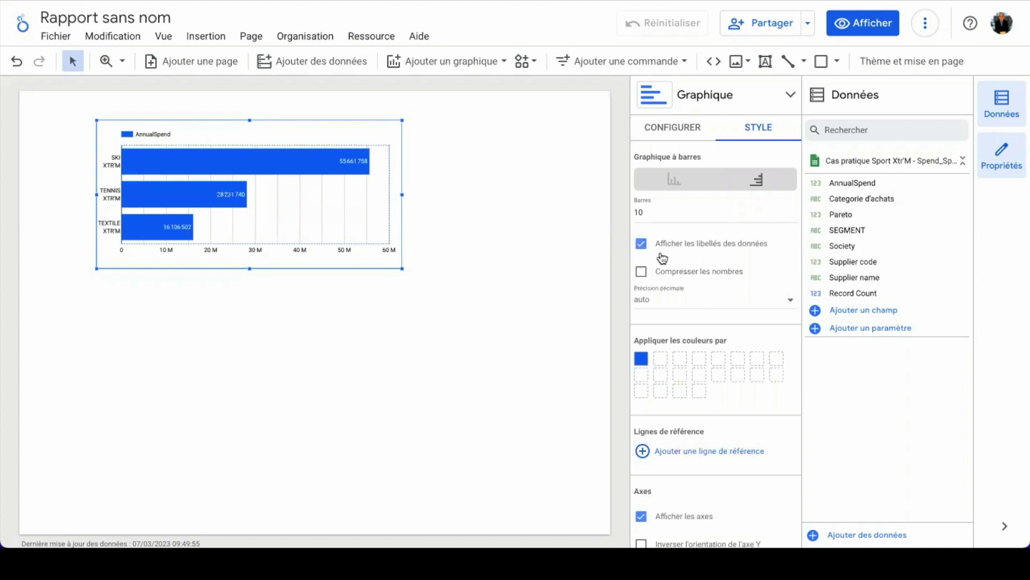
pyautogui.click(676, 275)
# Enlarge the bar chart to about 80% of the page width and half its height, keeping it selected.
pyautogui.click(404, 266)
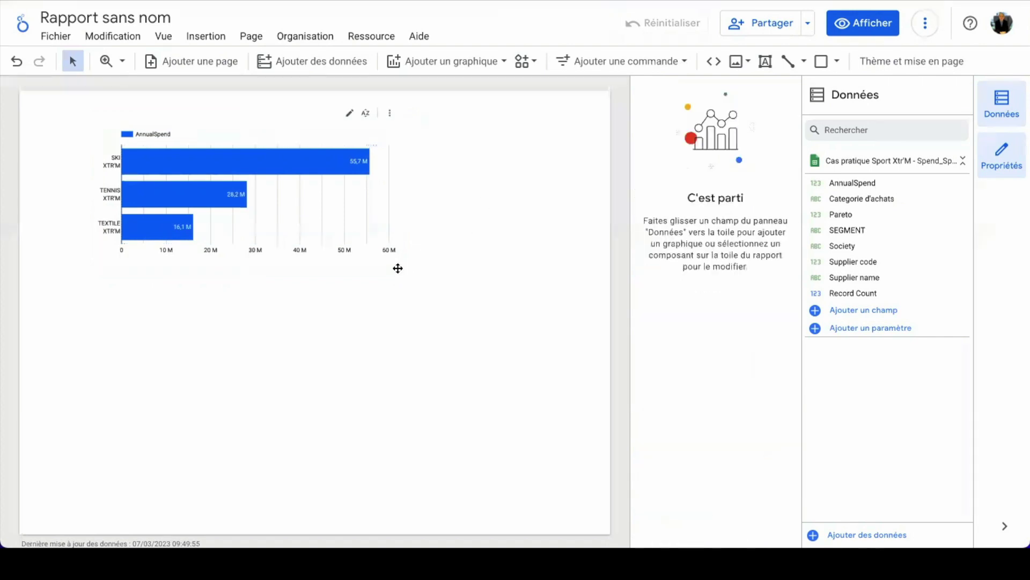
pyautogui.moveTo(403, 270); pyautogui.dragTo(572, 354)
pyautogui.click(500, 392)
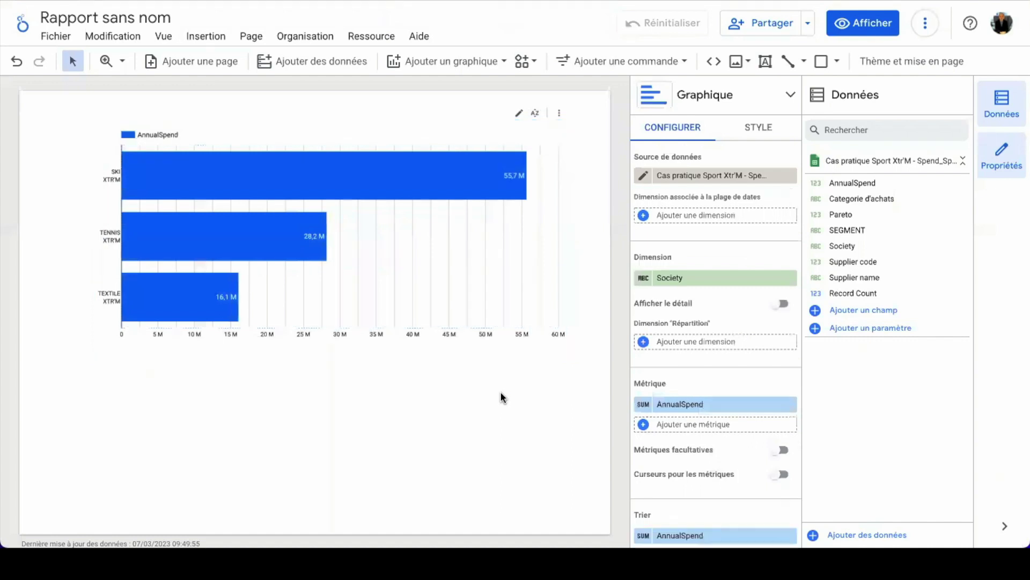
pyautogui.click(552, 327)
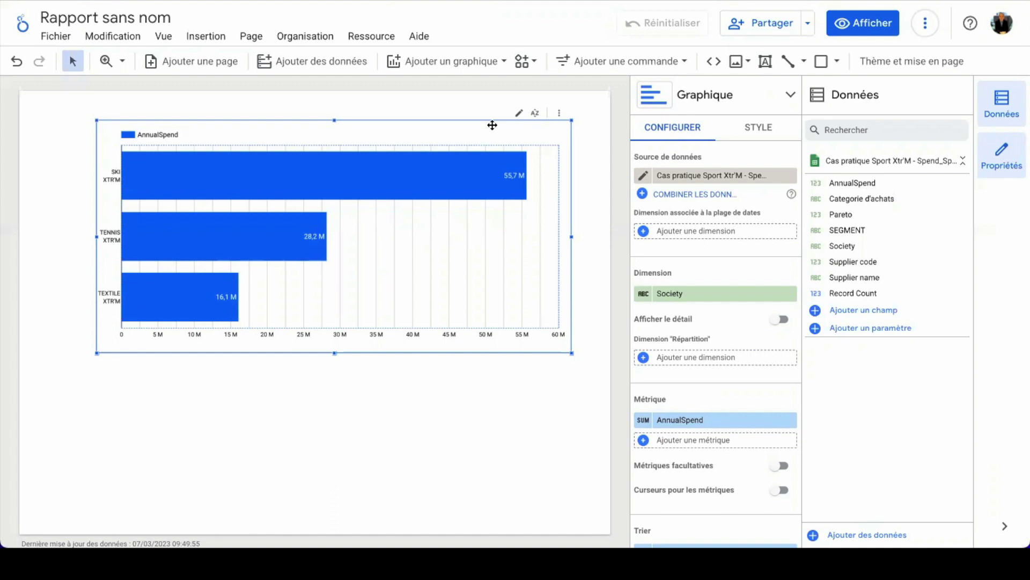
# Review the first three requirements on the training page and set the report bar chart's dimension to Categorie d'achats.
pyautogui.hotkey('ctrl', 'Tab')
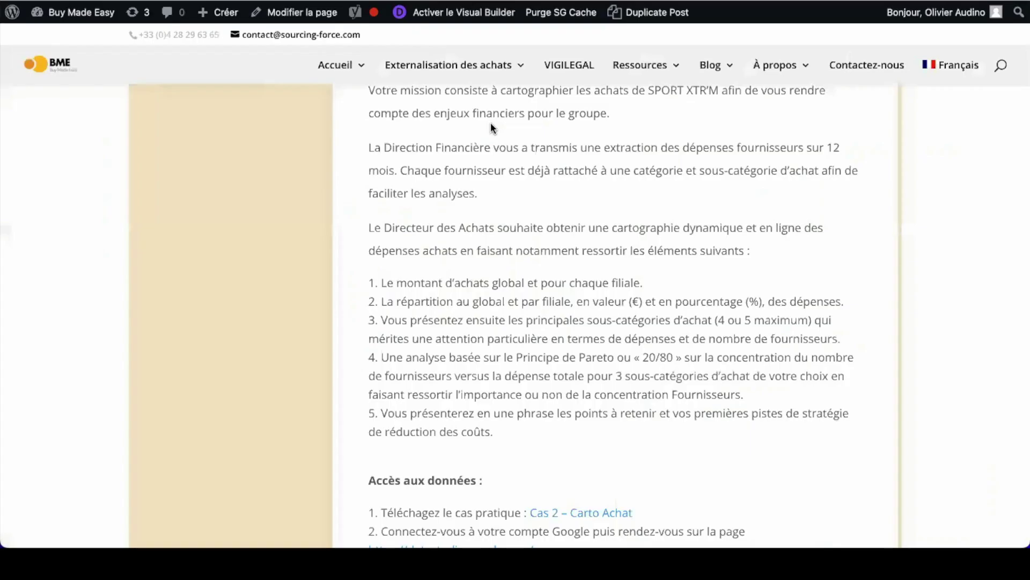
pyautogui.moveTo(396, 281); pyautogui.dragTo(506, 277)
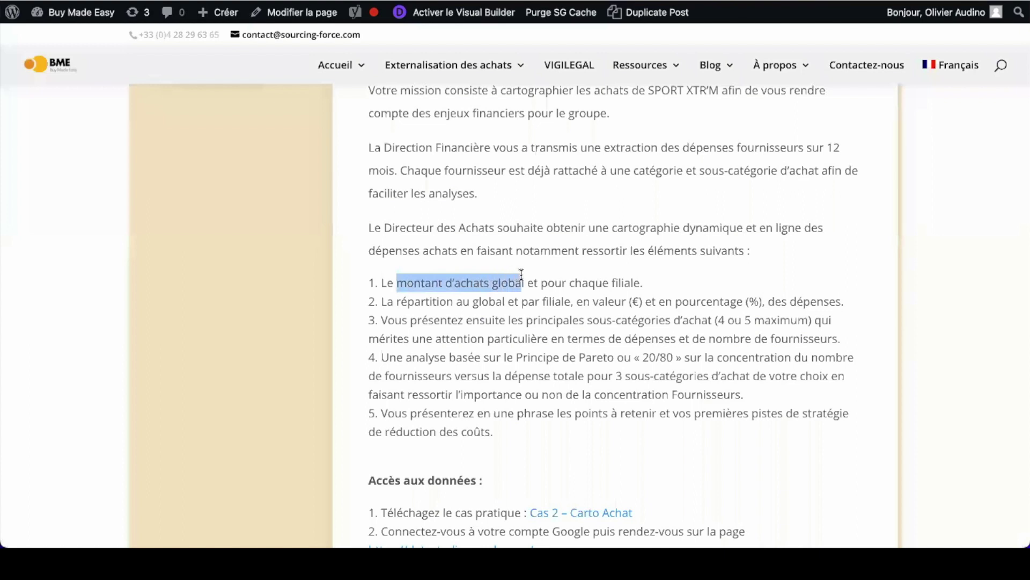
pyautogui.moveTo(646, 283); pyautogui.dragTo(569, 283)
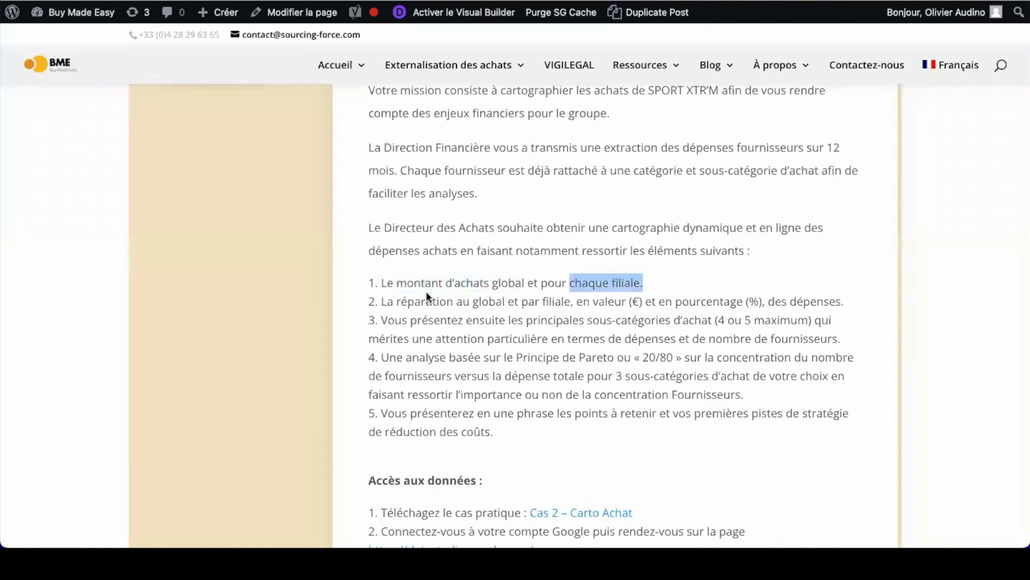
pyautogui.moveTo(380, 301); pyautogui.dragTo(842, 295)
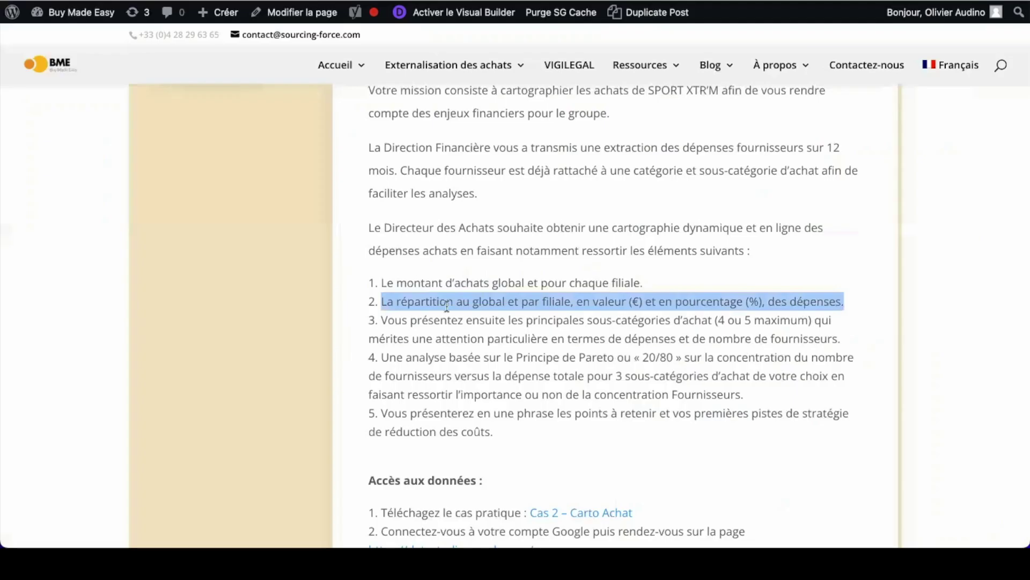
pyautogui.moveTo(382, 320); pyautogui.dragTo(859, 337)
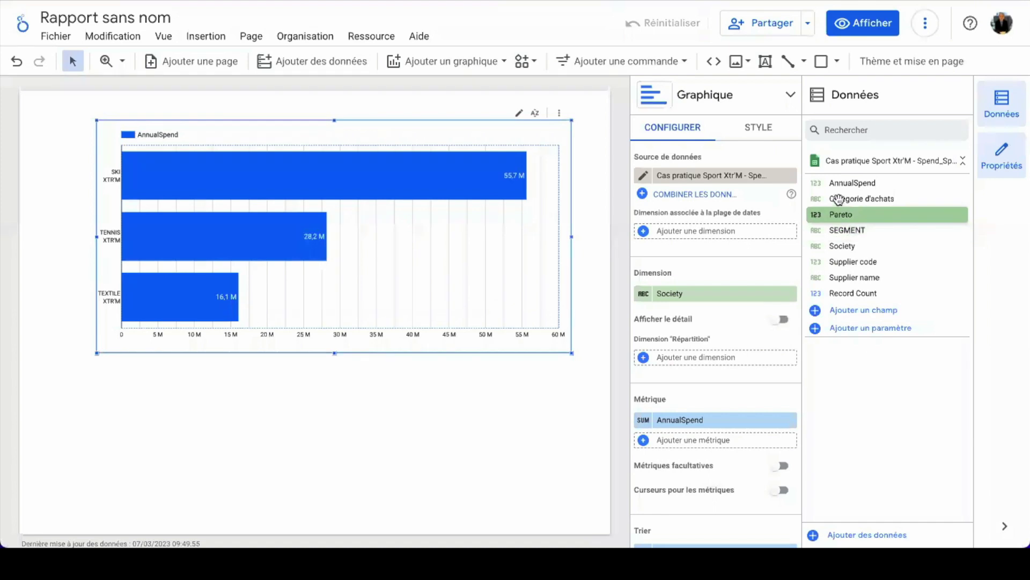
pyautogui.moveTo(851, 198); pyautogui.dragTo(683, 293)
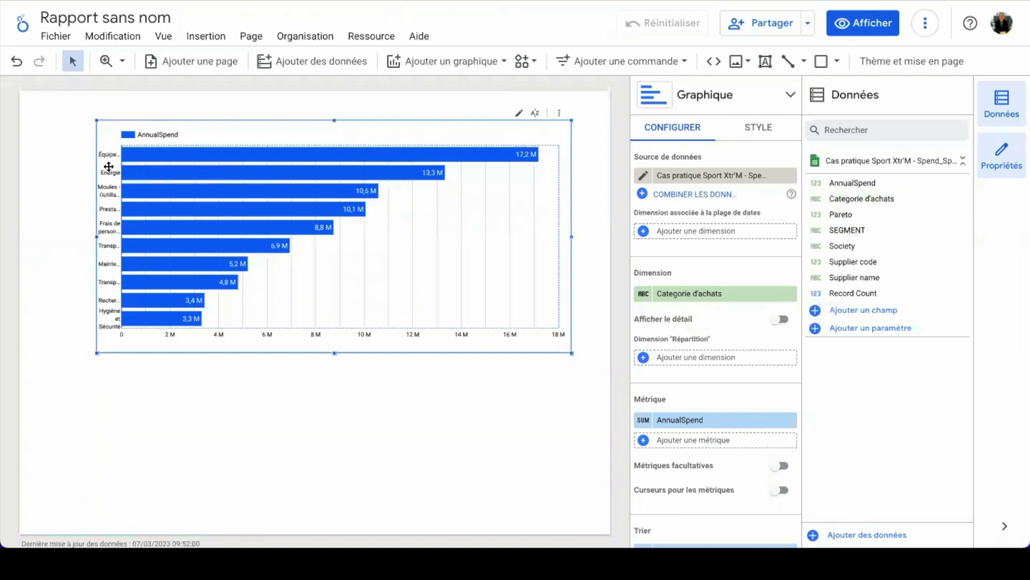
# Widen the category bar chart so the full category names fit, and highlight the Équipements Industriels et Maintenance bar.
pyautogui.moveTo(96, 237); pyautogui.dragTo(65, 236)
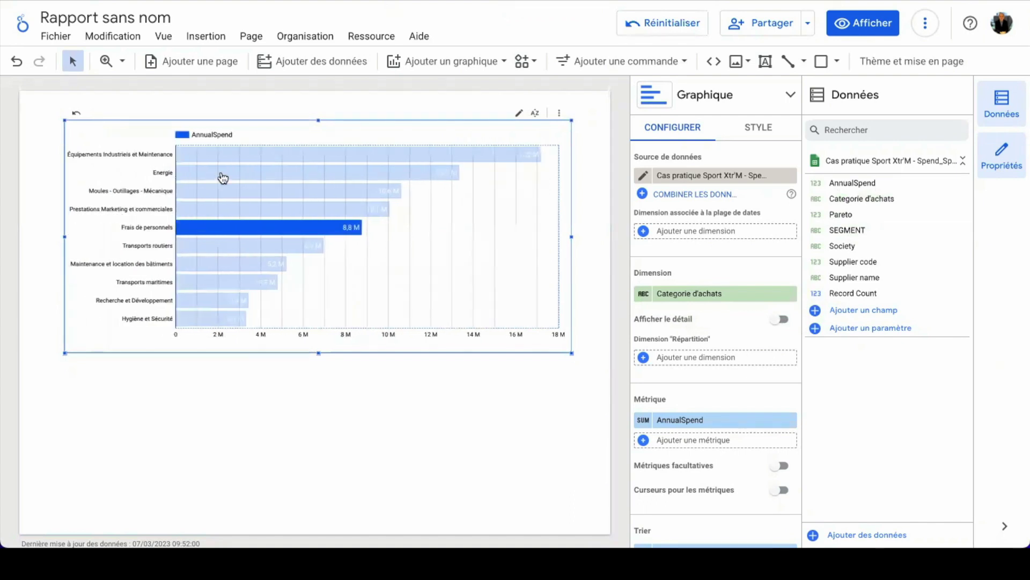
pyautogui.click(379, 447)
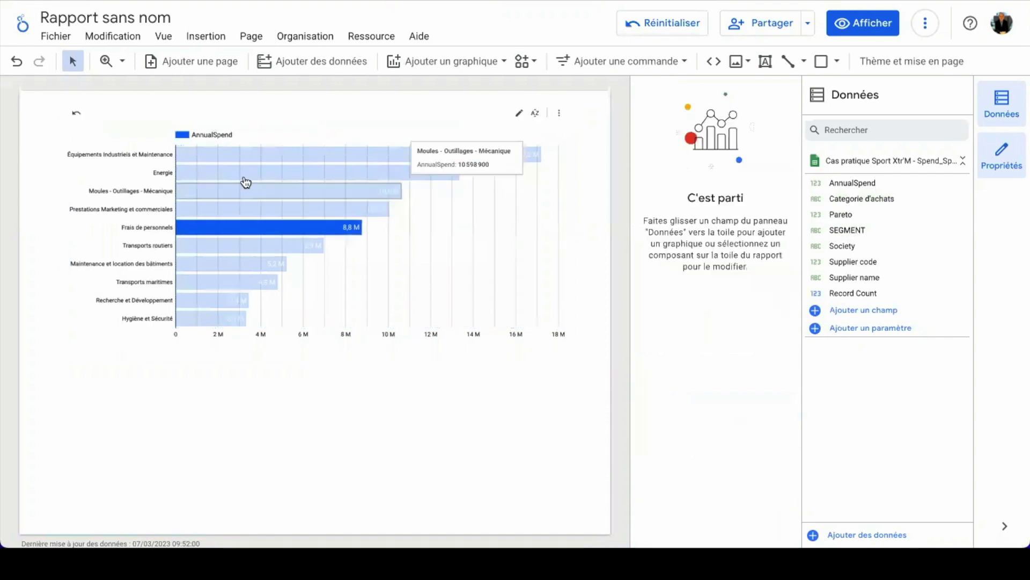
pyautogui.click(252, 158)
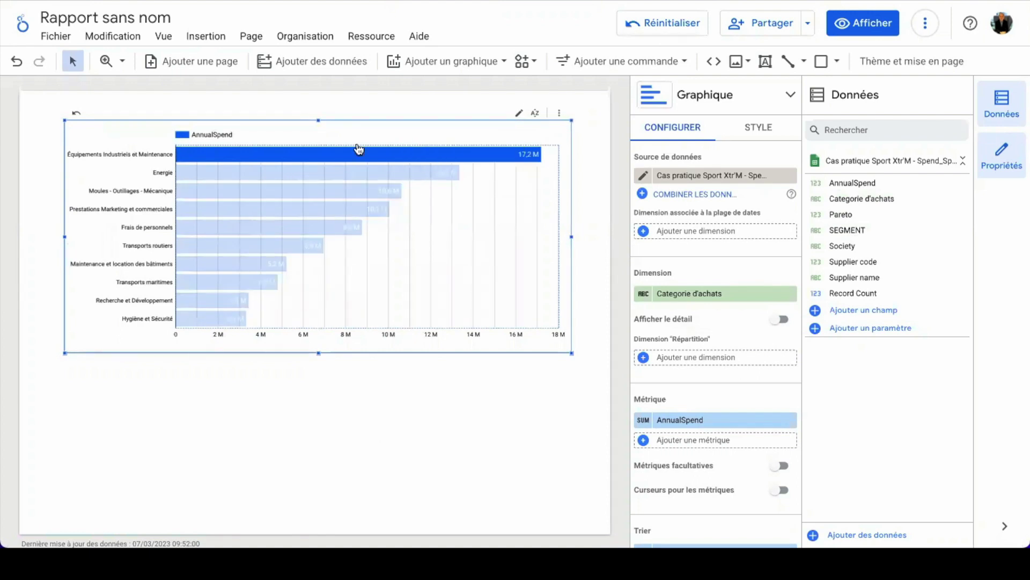
pyautogui.moveTo(310, 219)
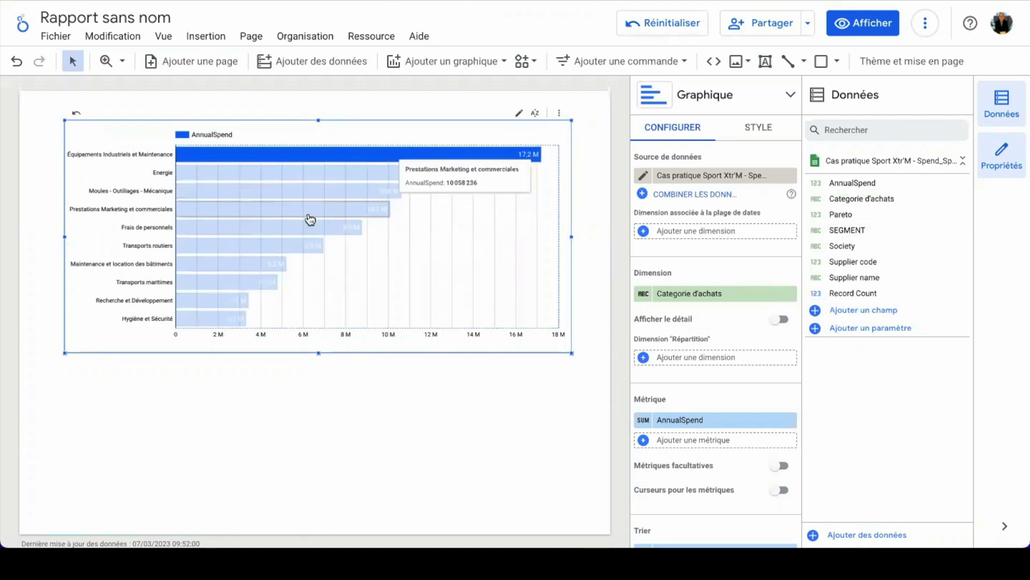
pyautogui.click(301, 404)
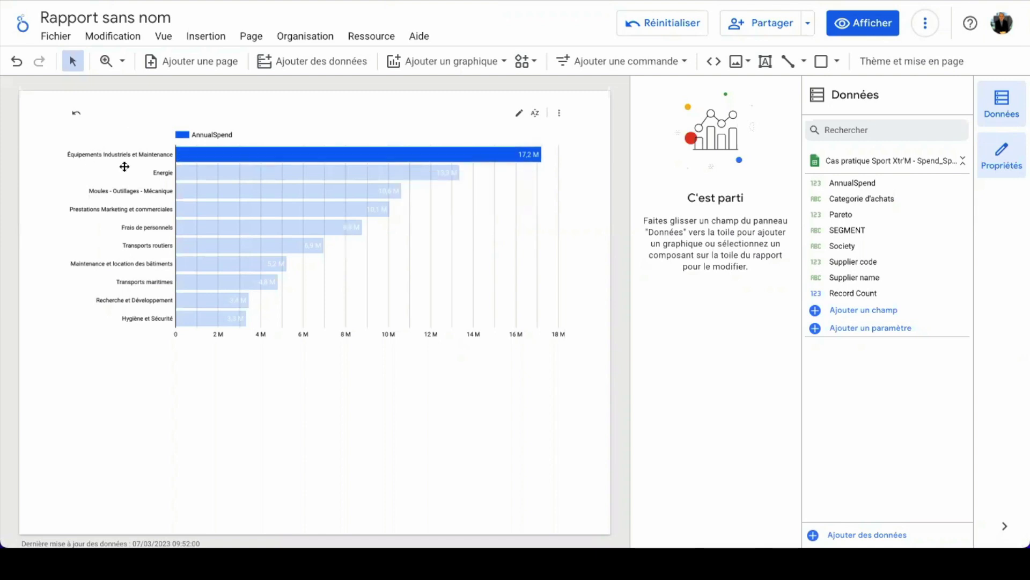
# Clear the highlighted category in the bar chart and add Supplier name as a second metric beside AnnualSpend.
pyautogui.moveTo(215, 156)
pyautogui.click(532, 155)
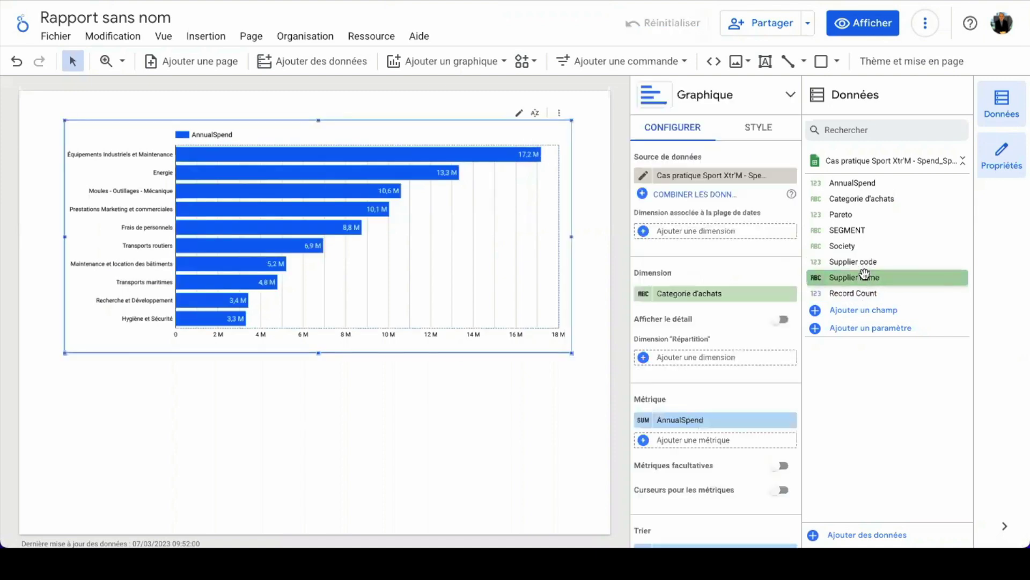
pyautogui.moveTo(866, 274); pyautogui.dragTo(693, 439)
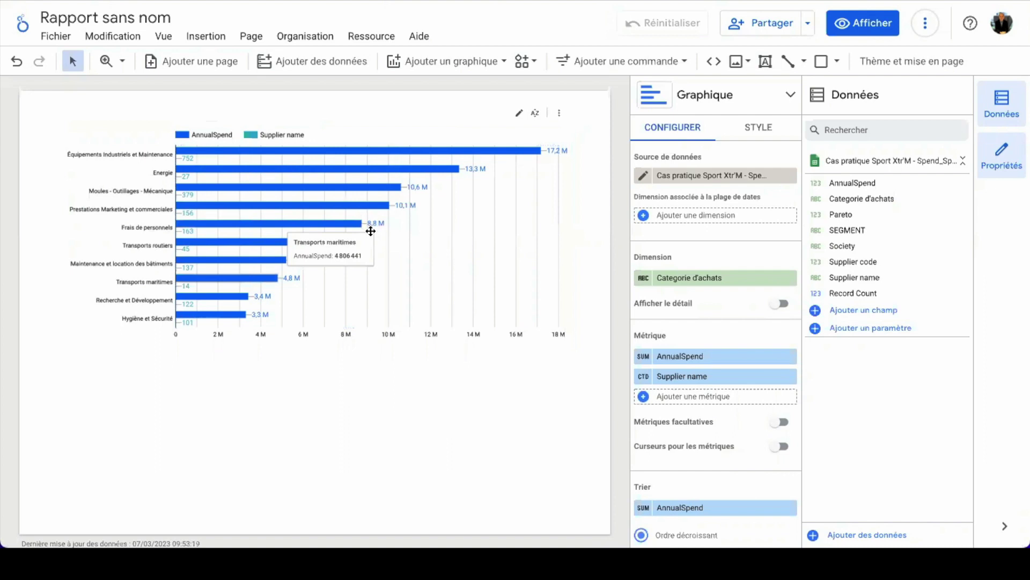
# Insert a column chart in the empty area below the category bar chart.
pyautogui.click(461, 66)
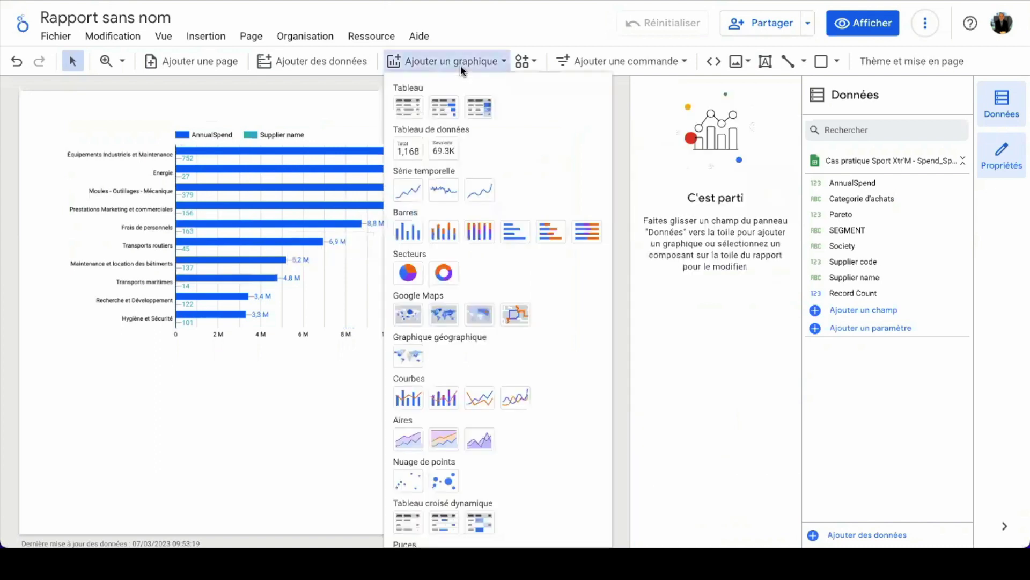
pyautogui.click(413, 233)
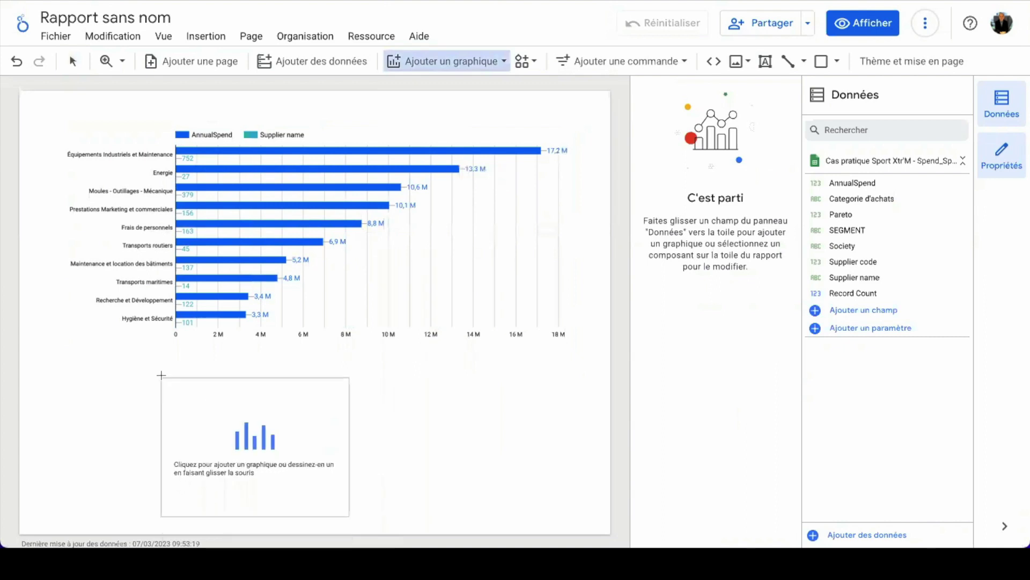
pyautogui.click(161, 375)
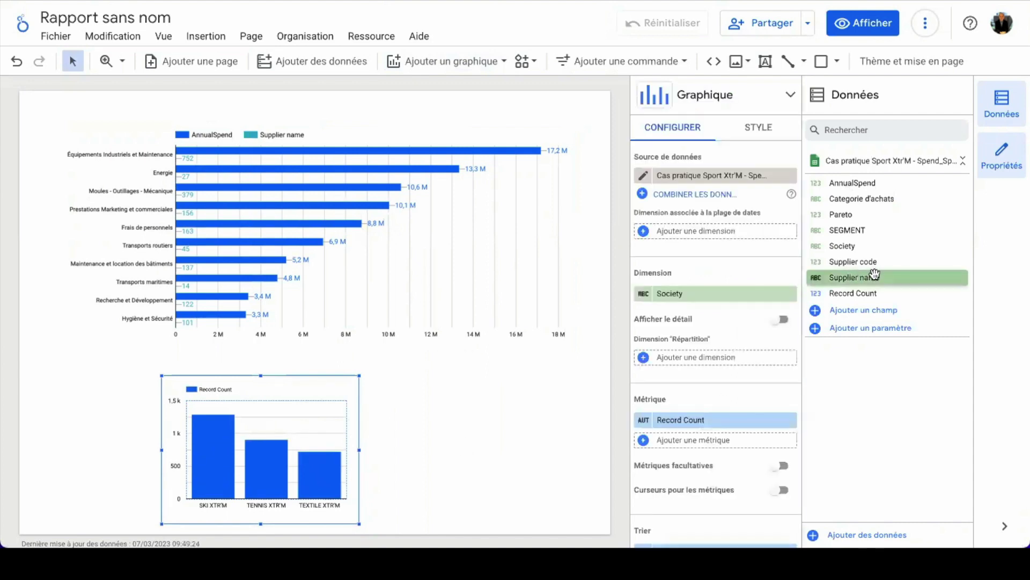
# Set the new column chart's dimension to Supplier name and metric to AnnualSpend, and widen it to about half the page width.
pyautogui.moveTo(864, 275); pyautogui.dragTo(696, 422)
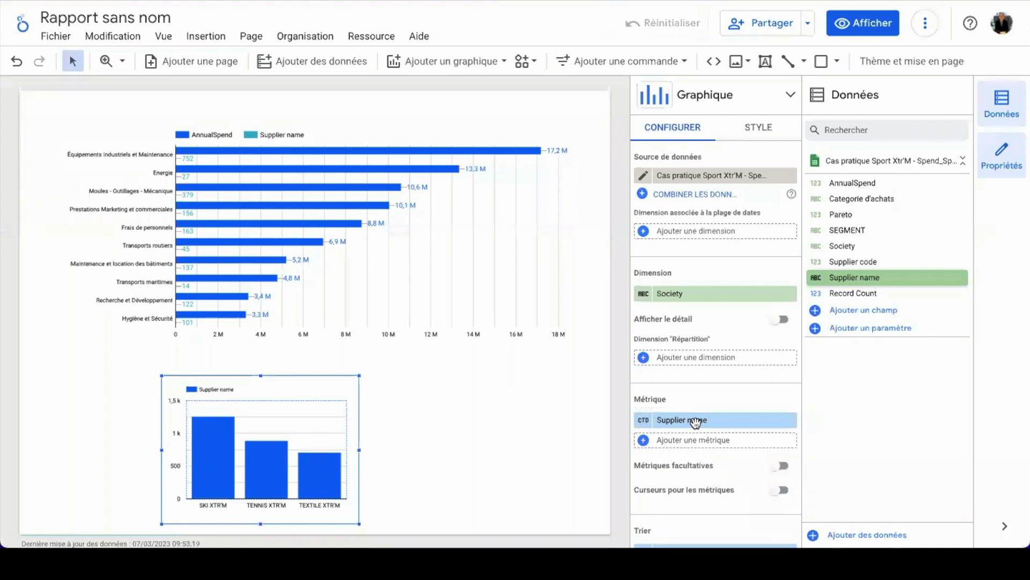
pyautogui.moveTo(696, 422); pyautogui.dragTo(693, 294)
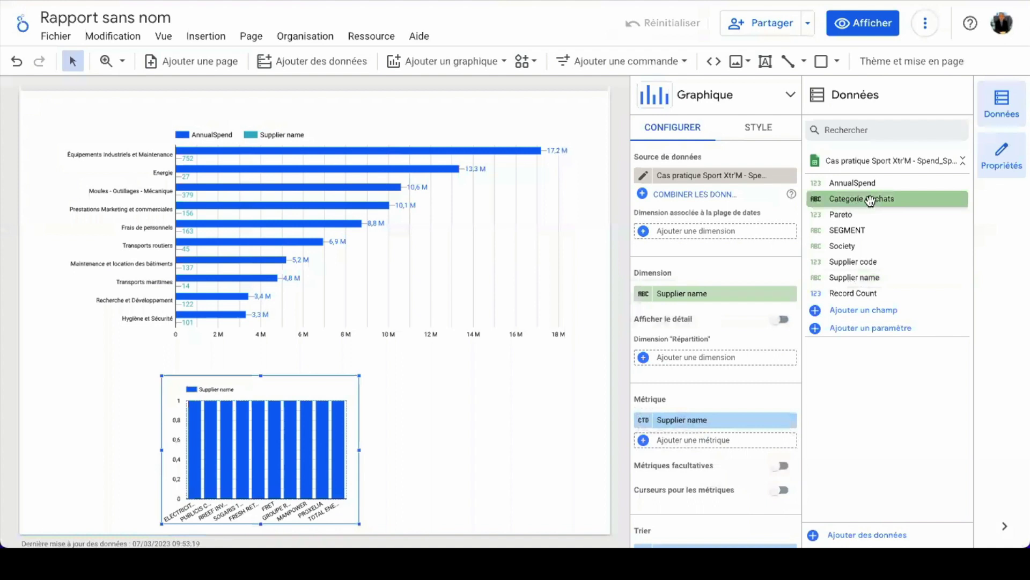
pyautogui.moveTo(868, 182); pyautogui.dragTo(704, 421)
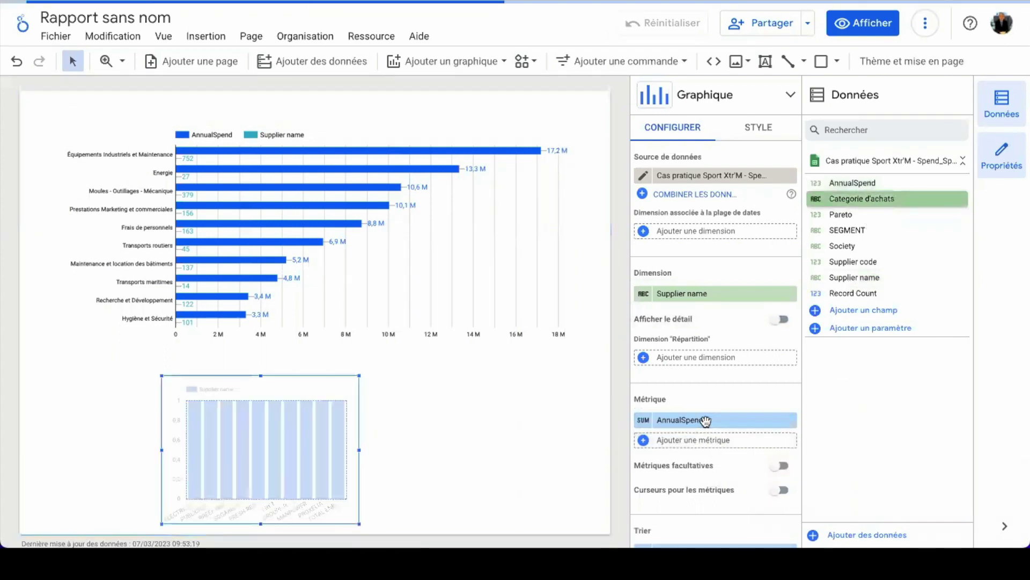
pyautogui.moveTo(359, 450); pyautogui.dragTo(465, 448)
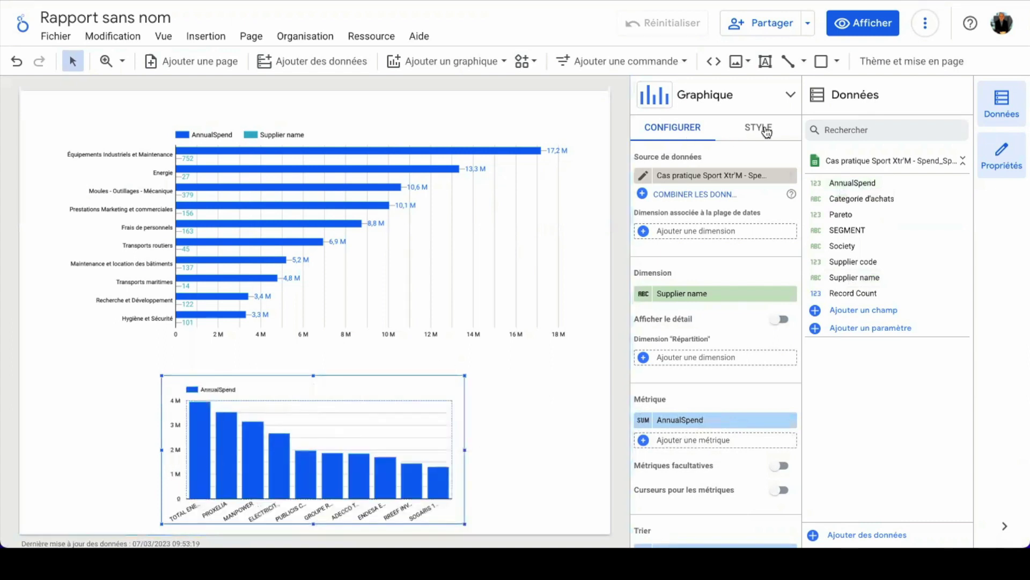
# Set the supplier column chart's number of bars to 1000 in its style options.
pyautogui.scroll(-5, 714, 298)
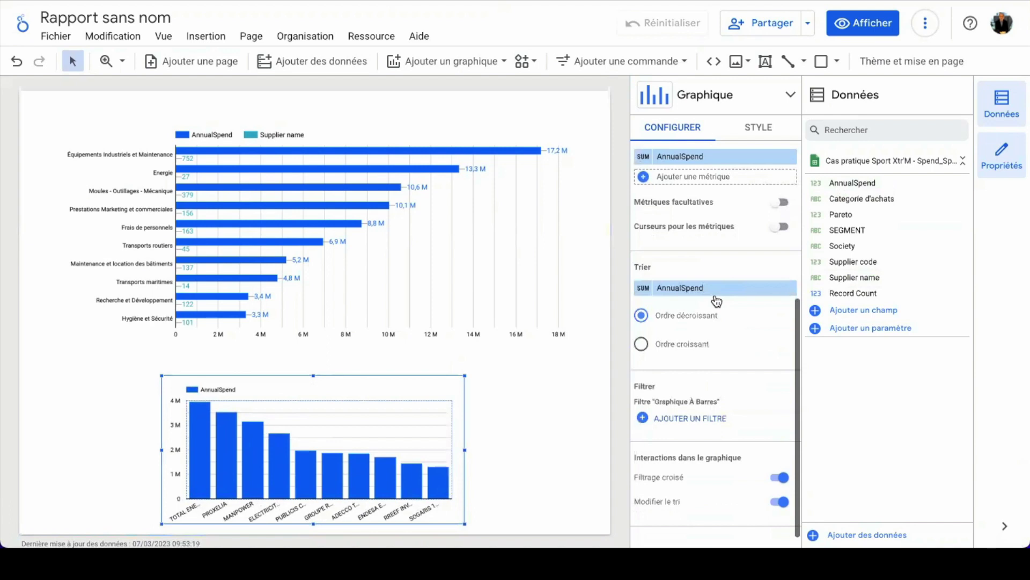
pyautogui.scroll(-1, 717, 301)
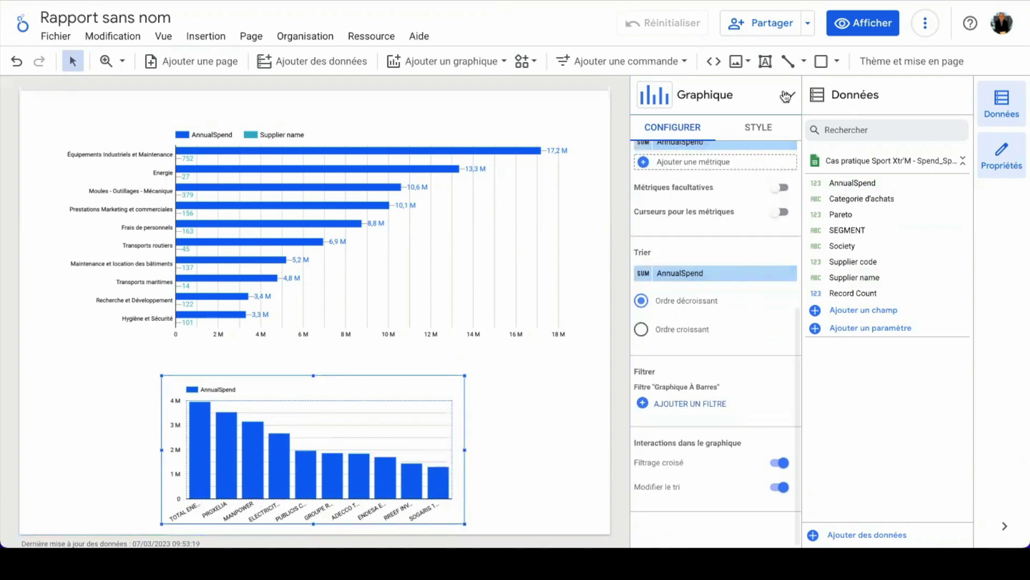
pyautogui.click(762, 129)
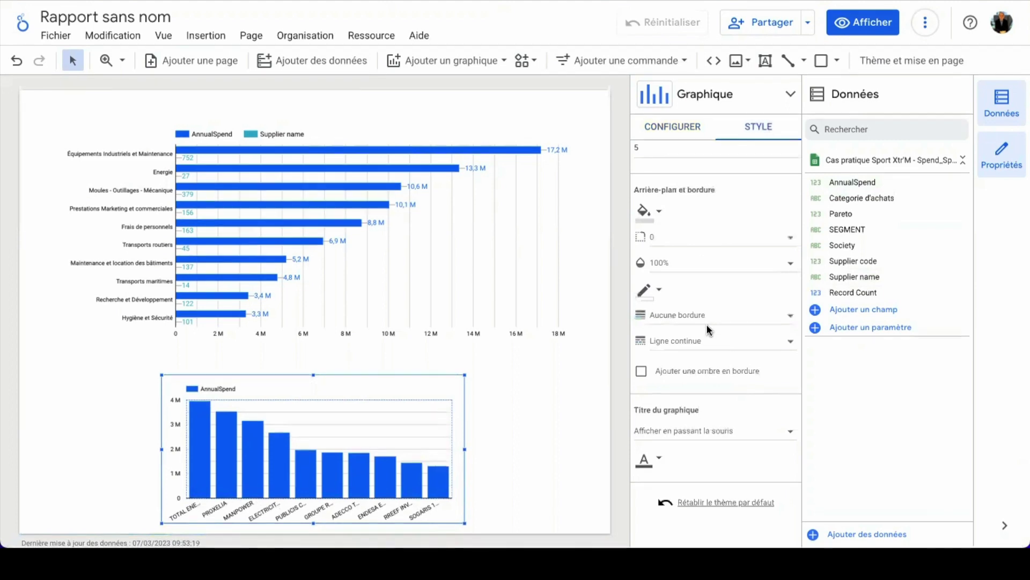
pyautogui.scroll(-1, 706, 326)
pyautogui.scroll(4, 708, 326)
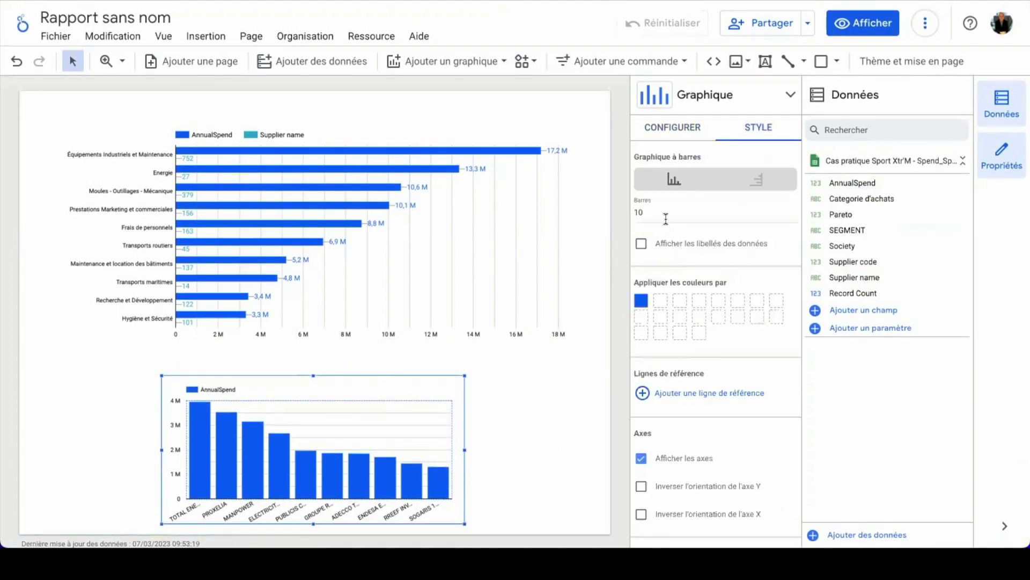
pyautogui.click(654, 213)
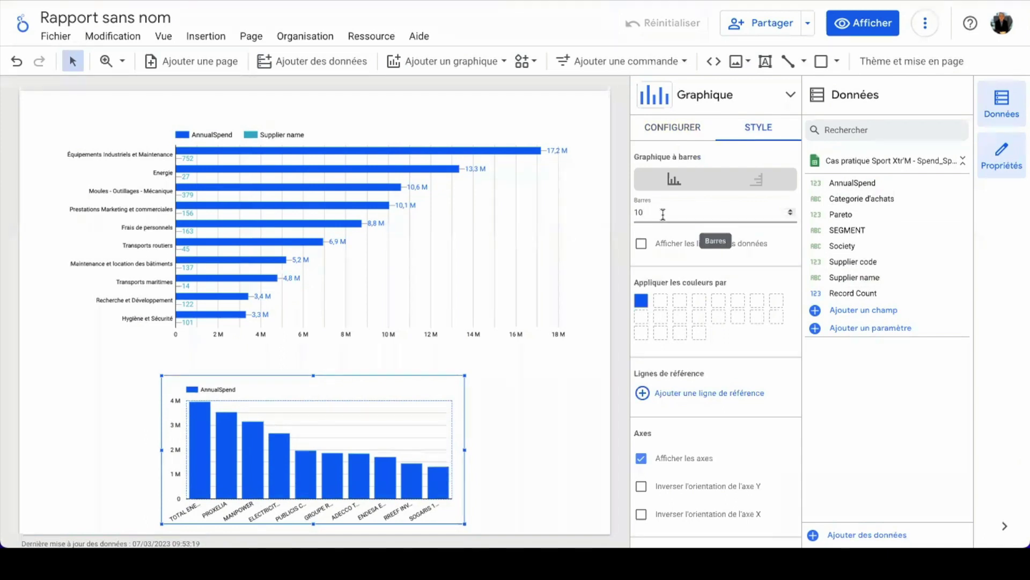
pyautogui.write('00')
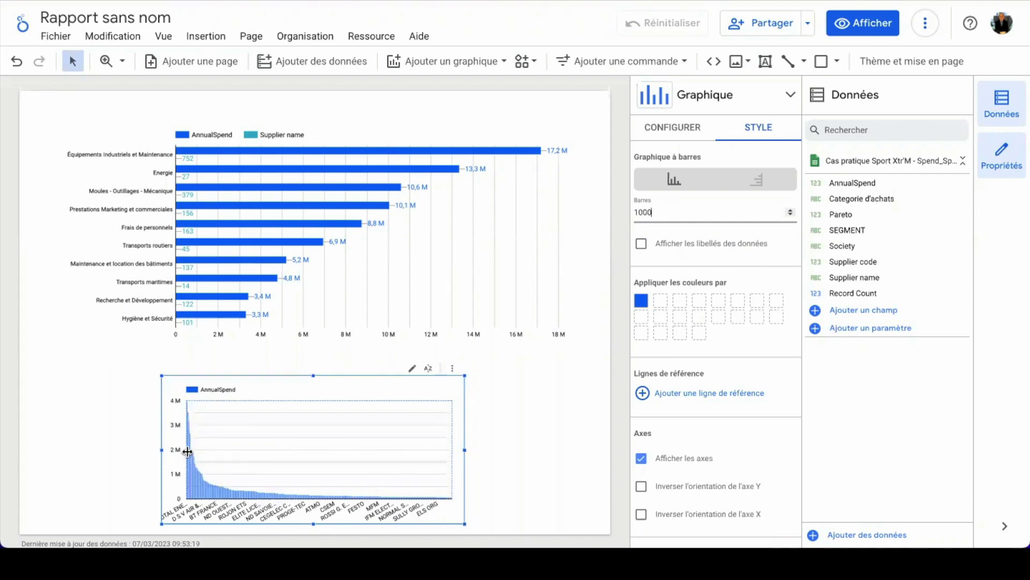
# Examine the highest-spend suppliers in the column chart and compare the category chart's spend with its supplier counts, leaving nothing selected.
pyautogui.moveTo(190, 495)
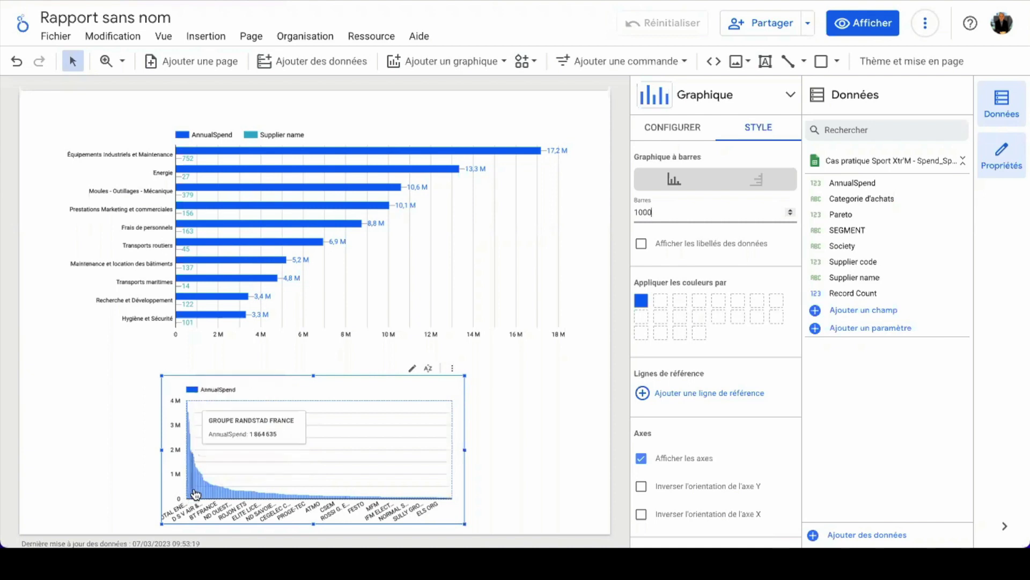
pyautogui.scroll(-1, 513, 423)
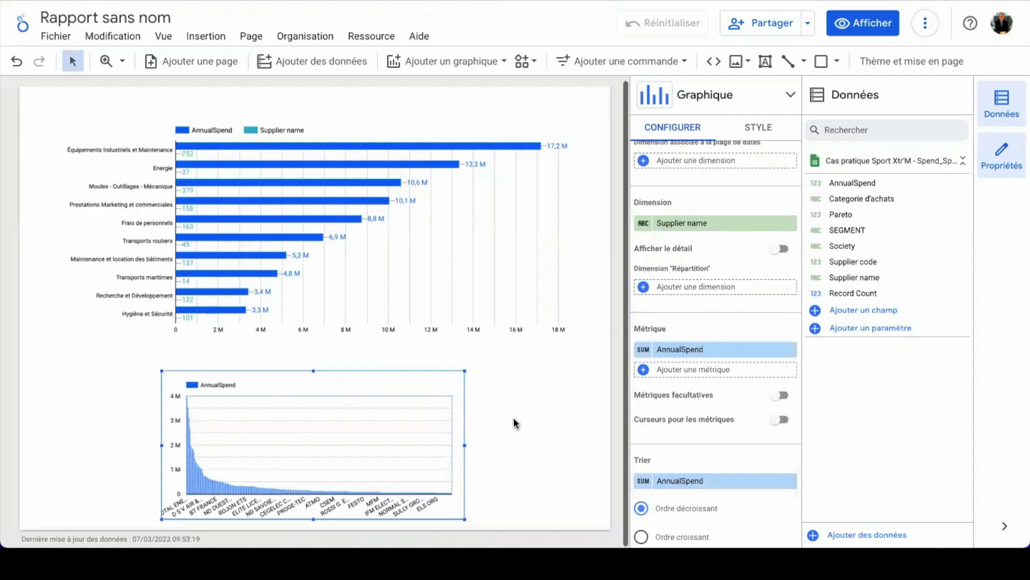
pyautogui.click(442, 57)
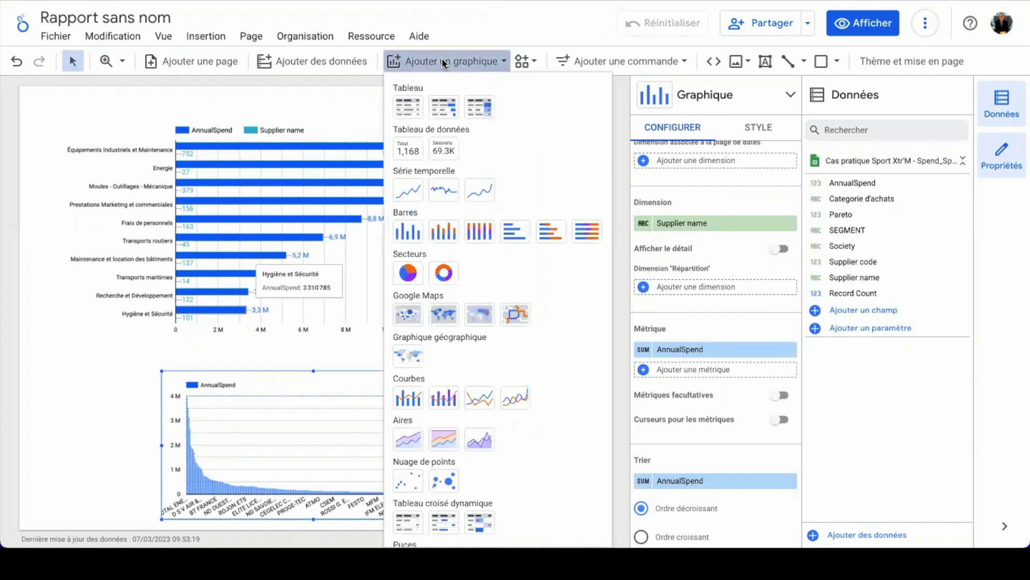
pyautogui.click(312, 128)
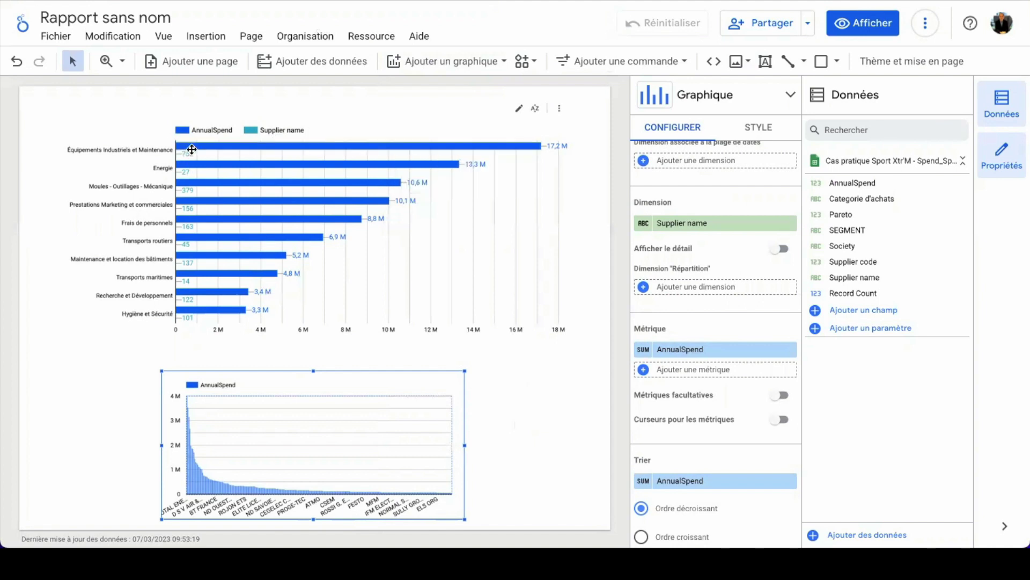
pyautogui.moveTo(382, 166)
pyautogui.moveTo(272, 165)
pyautogui.click(550, 408)
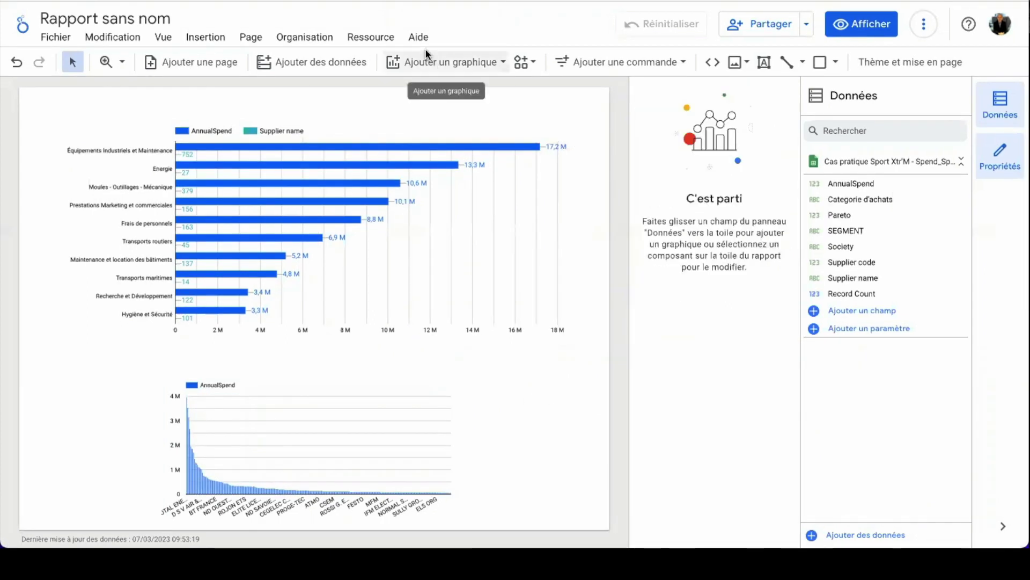
# Switch to the training page and look over the Spend Management and Cas N° 2 sections around the brief.
pyautogui.hotkey('ctrl', 'Tab')
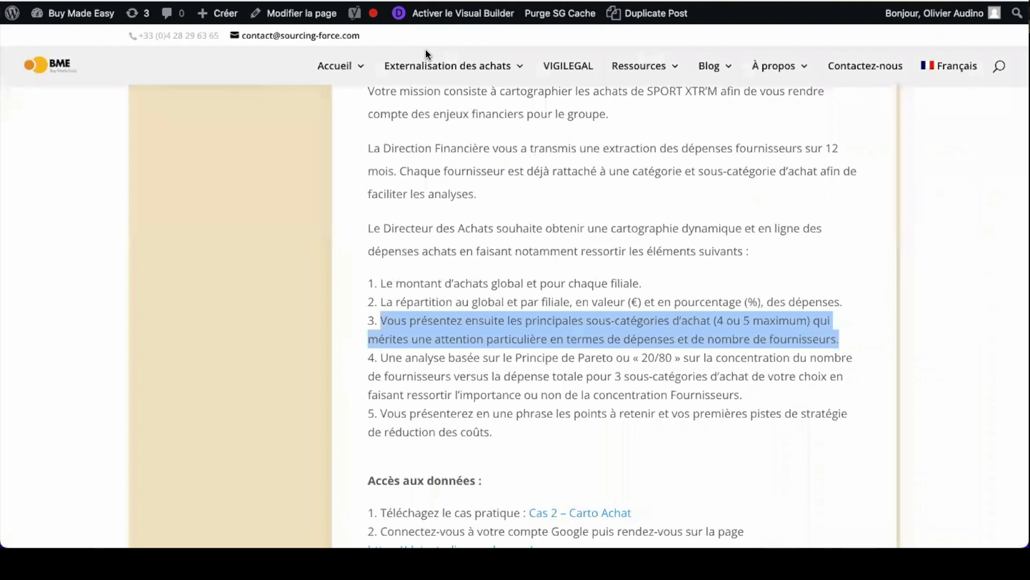
pyautogui.scroll(6, 626, 185)
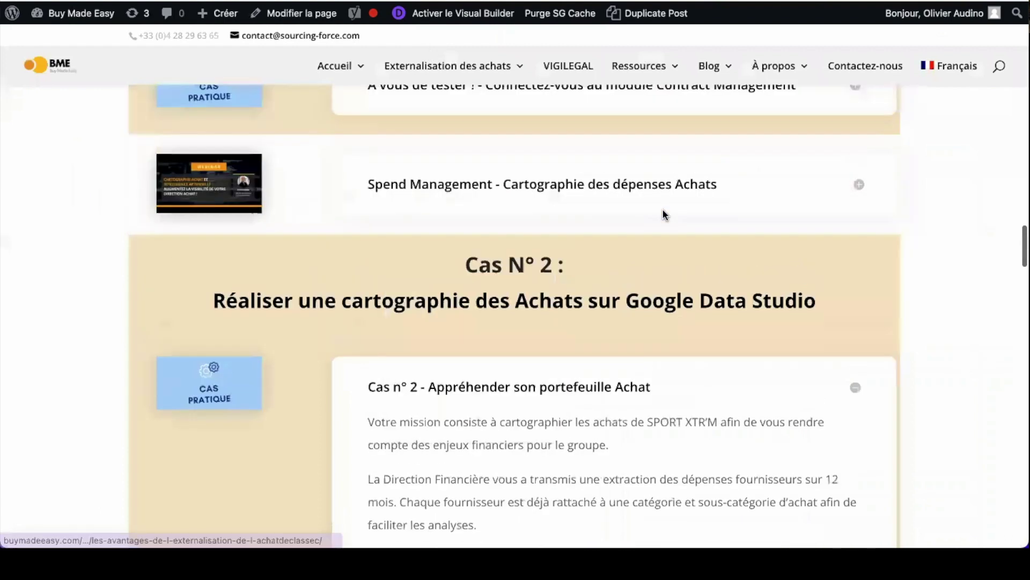
pyautogui.scroll(2, 663, 214)
pyautogui.scroll(-1, 506, 262)
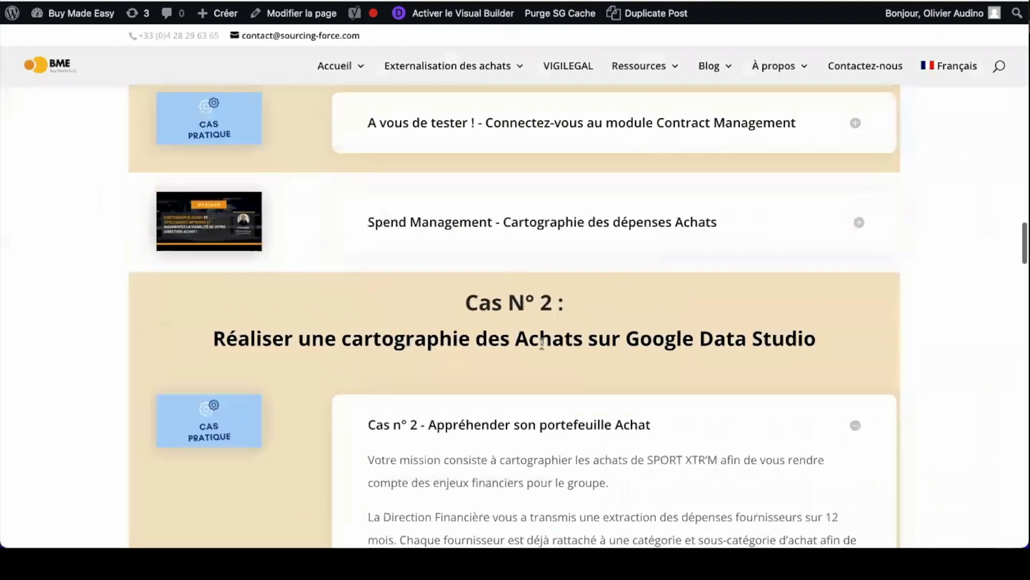